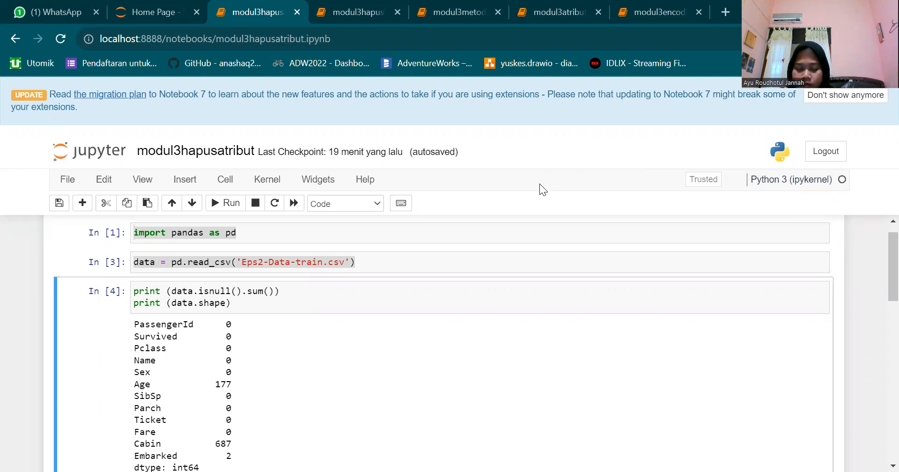
Review the pandas import, the loading of Eps2-Data-train.csv, and the initial missing-value and shape check
{"action": "scroll", "coordinate": [305, 248], "scroll_direction": "up", "scroll_amount": 1}
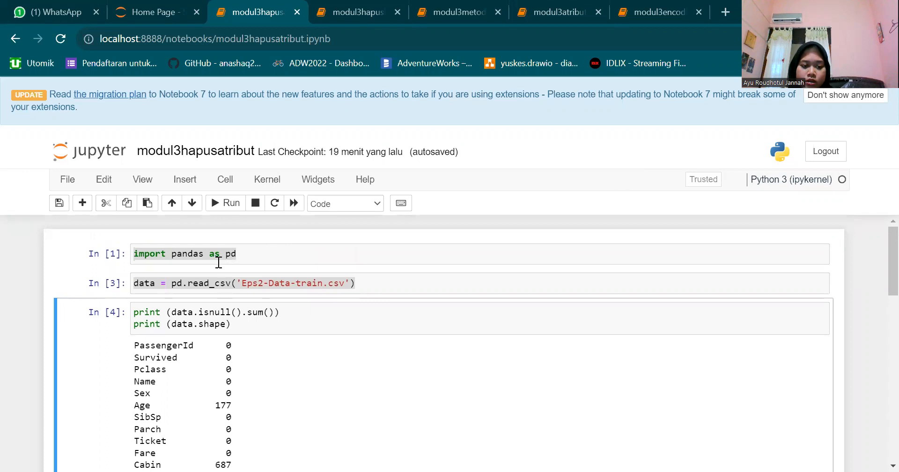
{"action": "left_click", "coordinate": [264, 259]}
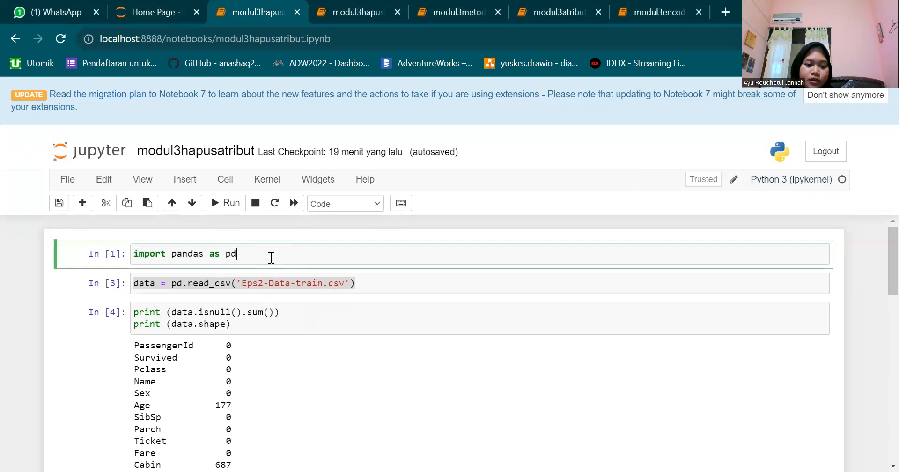
{"action": "left_click", "coordinate": [400, 283]}
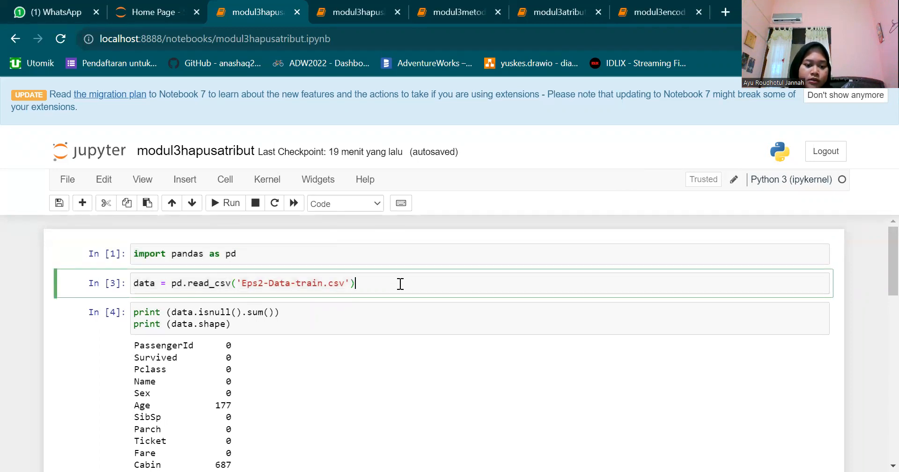
{"action": "left_click", "coordinate": [357, 328]}
{"action": "scroll", "coordinate": [356, 317], "scroll_direction": "down", "scroll_amount": 1}
{"action": "scroll", "coordinate": [359, 313], "scroll_direction": "down", "scroll_amount": 1}
{"action": "scroll", "coordinate": [375, 326], "scroll_direction": "up", "scroll_amount": 1}
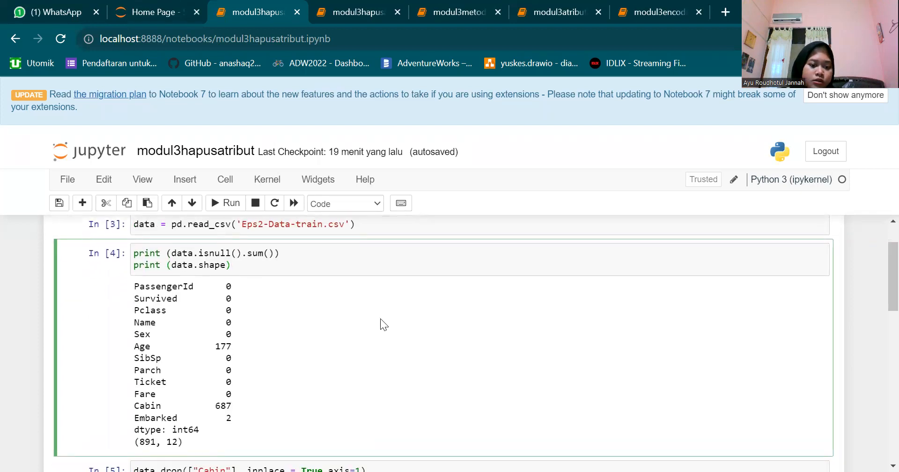
Examine the cell dropping the "Cabin" column and compare the missing-value and shape outputs before and after it
{"action": "scroll", "coordinate": [358, 328], "scroll_direction": "down", "scroll_amount": 3}
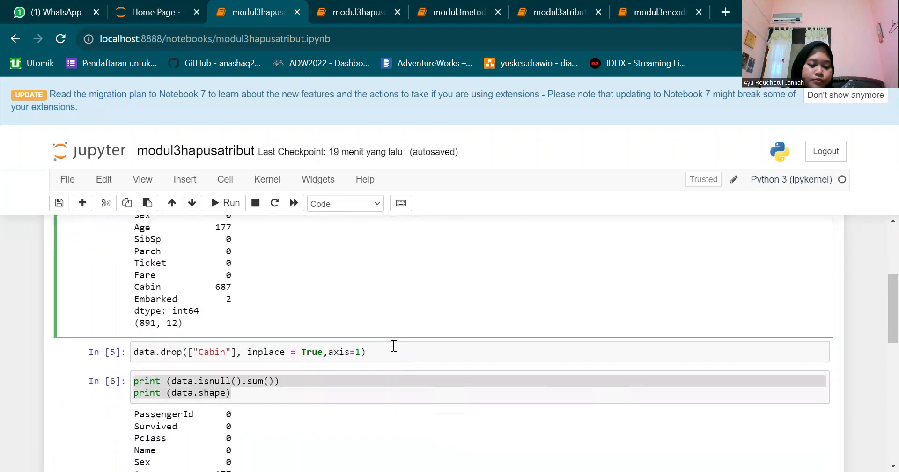
{"action": "left_click", "coordinate": [402, 352]}
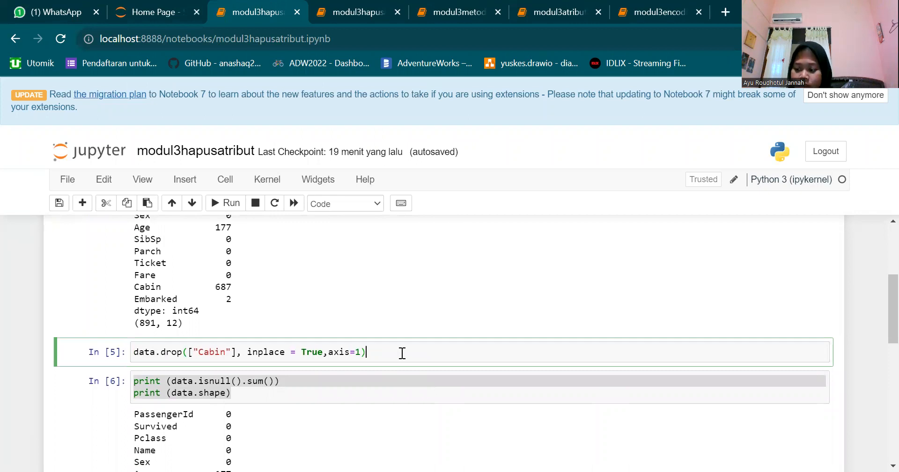
{"action": "scroll", "coordinate": [180, 301], "scroll_direction": "up", "scroll_amount": 2}
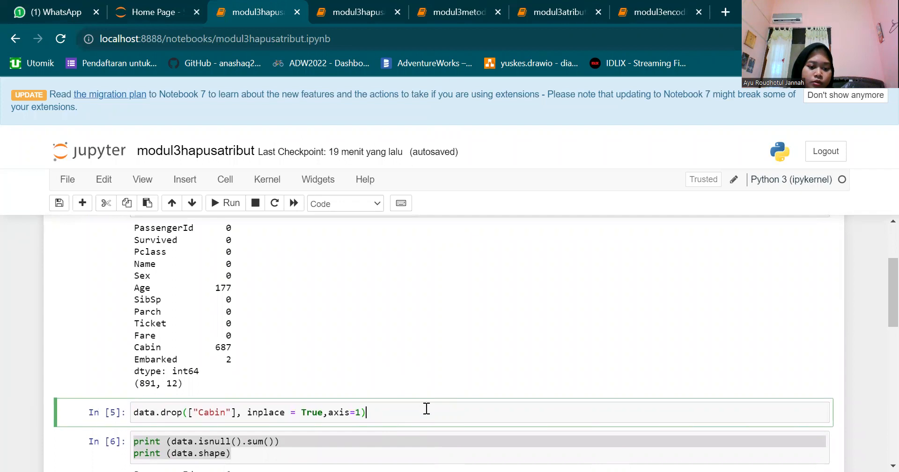
{"action": "scroll", "coordinate": [426, 409], "scroll_direction": "down", "scroll_amount": 4}
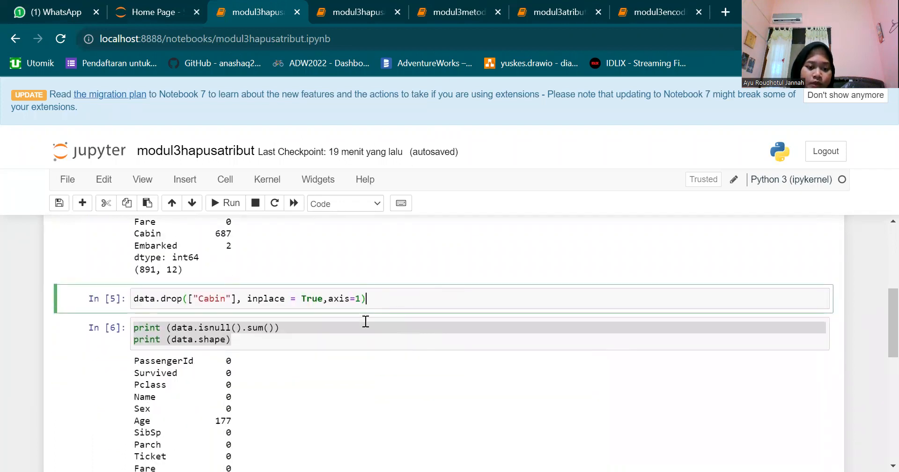
{"action": "left_click", "coordinate": [359, 340]}
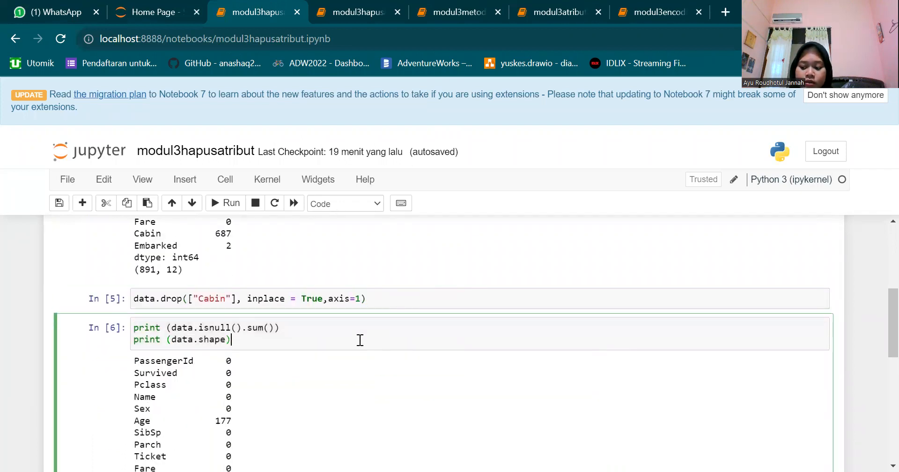
{"action": "scroll", "coordinate": [360, 340], "scroll_direction": "down", "scroll_amount": 3}
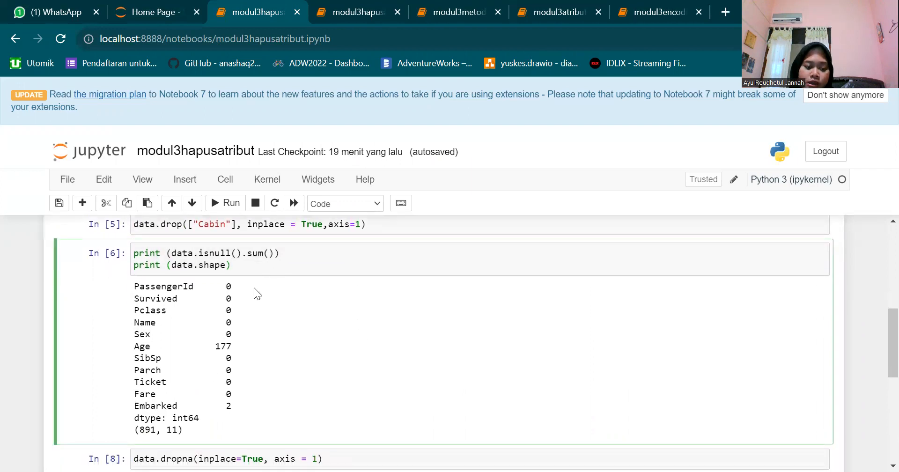
{"action": "scroll", "coordinate": [309, 322], "scroll_direction": "down", "scroll_amount": 1}
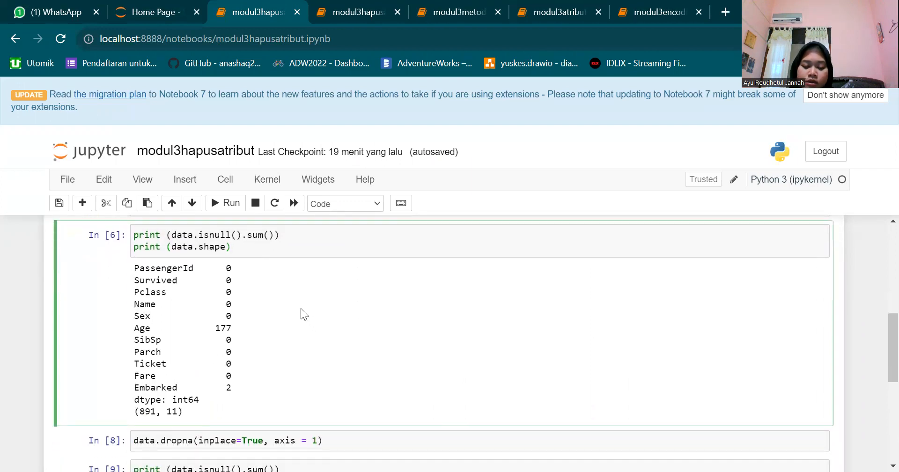
{"action": "scroll", "coordinate": [239, 247], "scroll_direction": "down", "scroll_amount": 1}
{"action": "scroll", "coordinate": [245, 283], "scroll_direction": "up", "scroll_amount": 2}
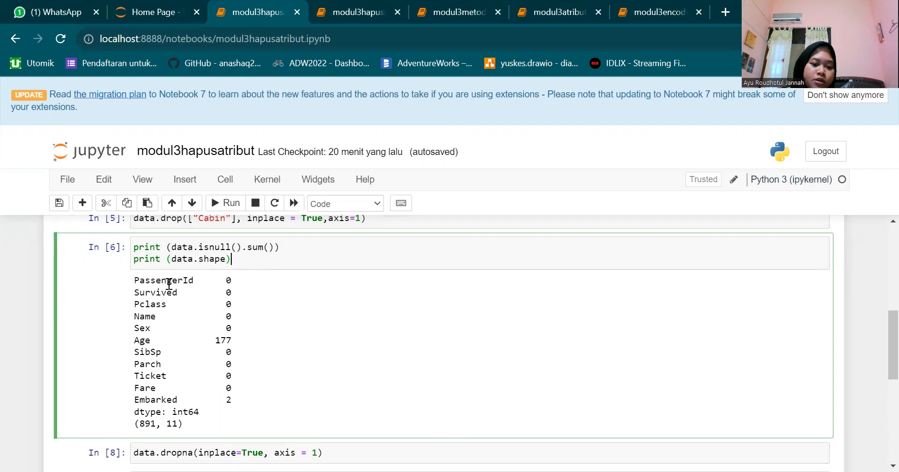
Examine the dropna cell with axis = 1, highlighting its code and the check below, and read the remaining columns and shape
{"action": "scroll", "coordinate": [301, 364], "scroll_direction": "down", "scroll_amount": 2}
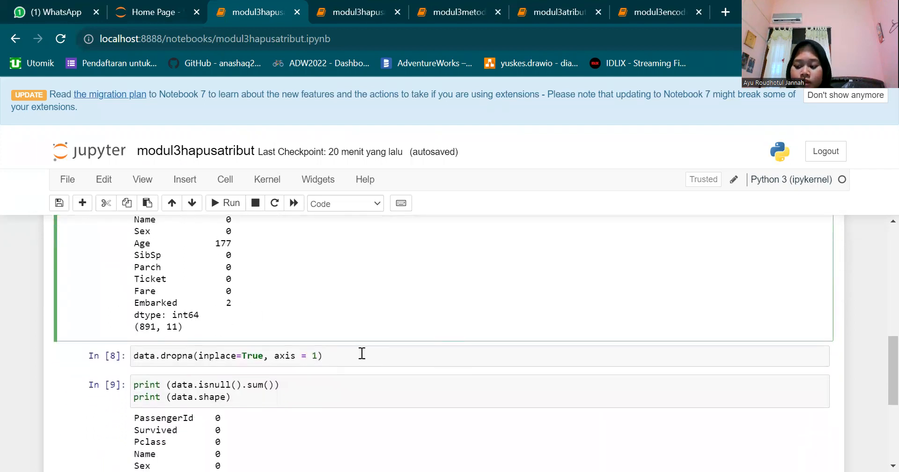
{"action": "left_click", "coordinate": [367, 359]}
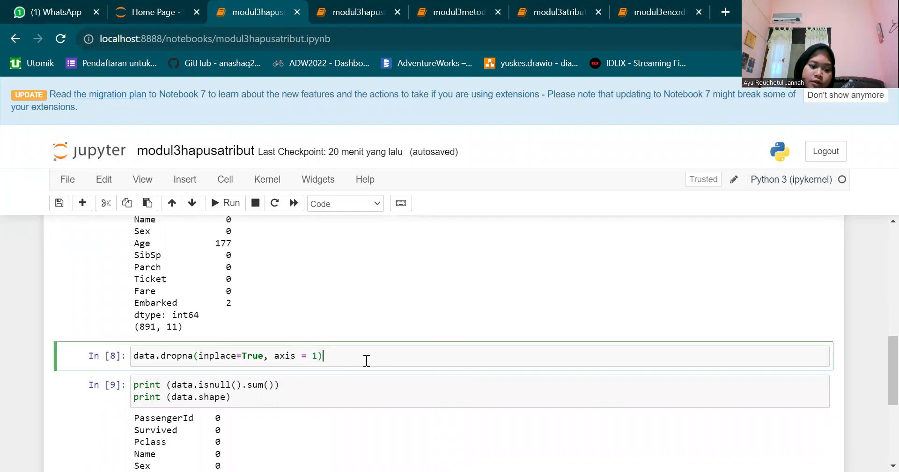
{"action": "scroll", "coordinate": [367, 361], "scroll_direction": "down", "scroll_amount": 2}
{"action": "left_click_drag", "start_coordinate": [340, 286], "coordinate": [135, 284]}
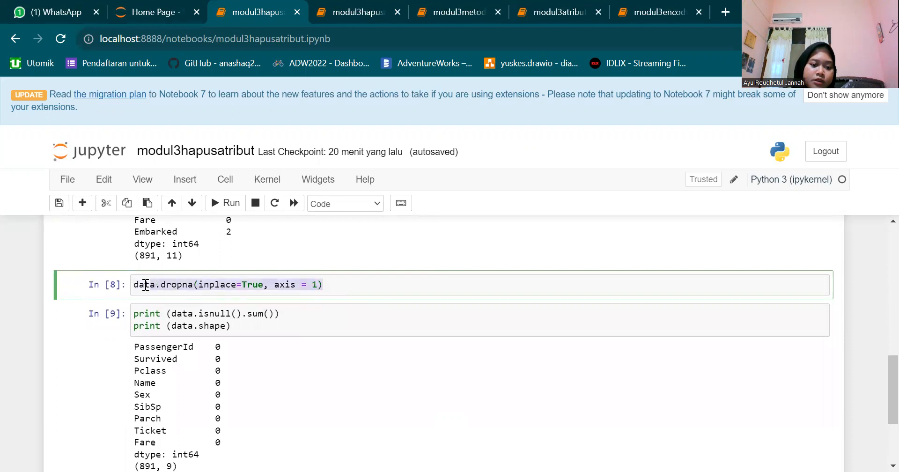
{"action": "left_click", "coordinate": [293, 328]}
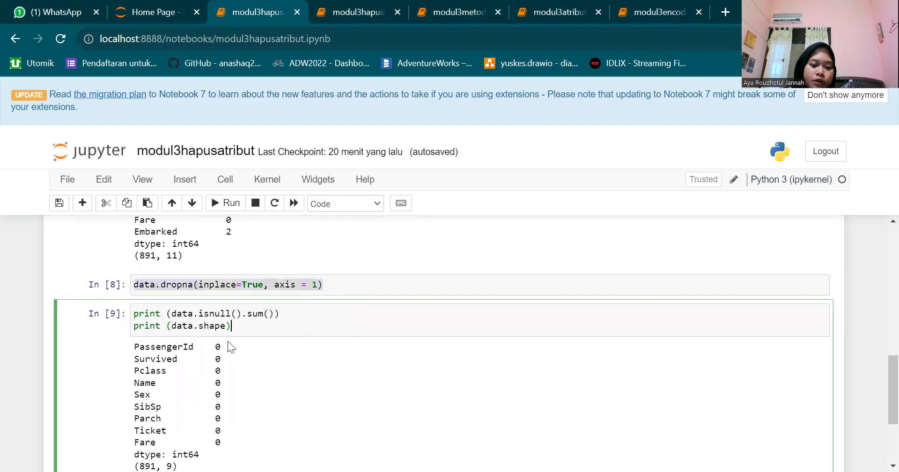
{"action": "key", "text": "ctrl+a"}
{"action": "left_click", "coordinate": [260, 372]}
{"action": "scroll", "coordinate": [261, 372], "scroll_direction": "down", "scroll_amount": 1}
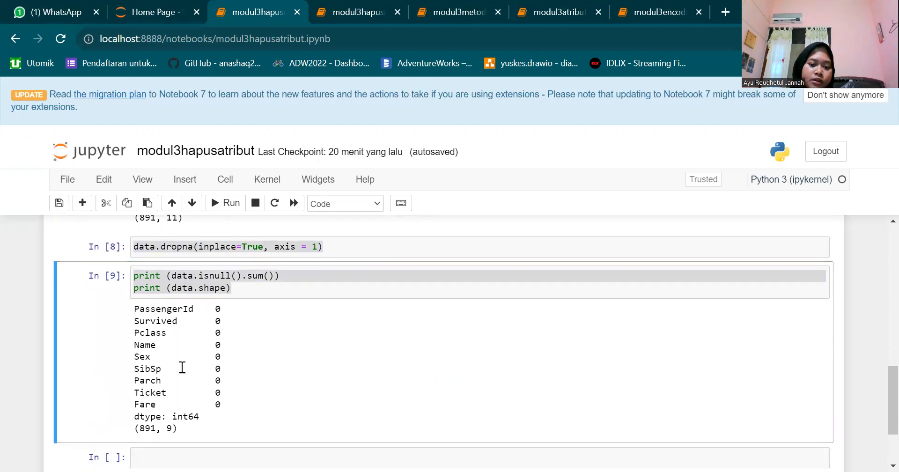
{"action": "scroll", "coordinate": [224, 322], "scroll_direction": "down", "scroll_amount": 1}
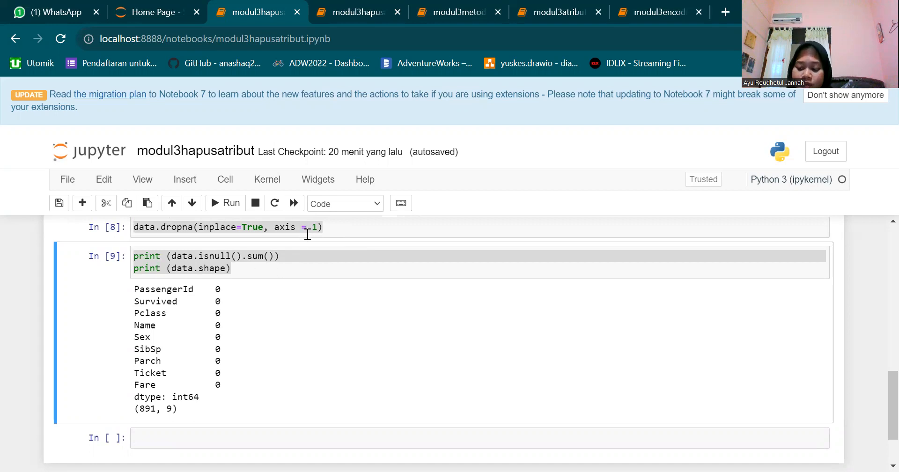
{"action": "scroll", "coordinate": [307, 234], "scroll_direction": "up", "scroll_amount": 1}
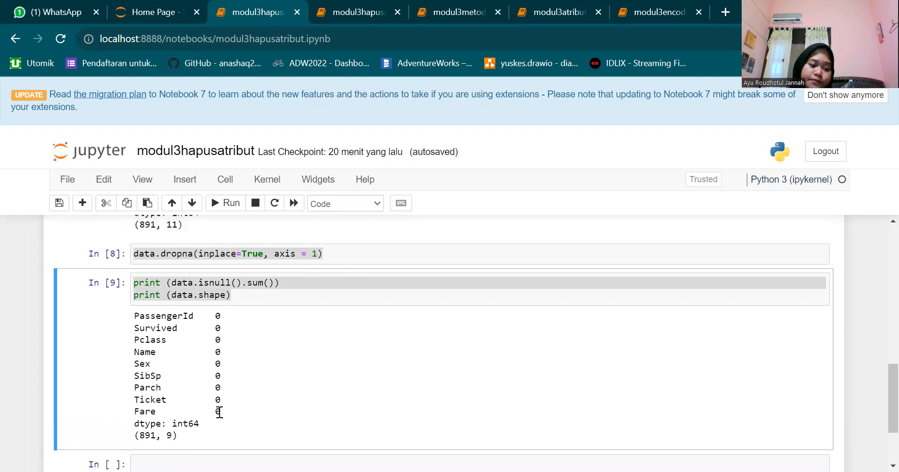
{"action": "left_click", "coordinate": [255, 282]}
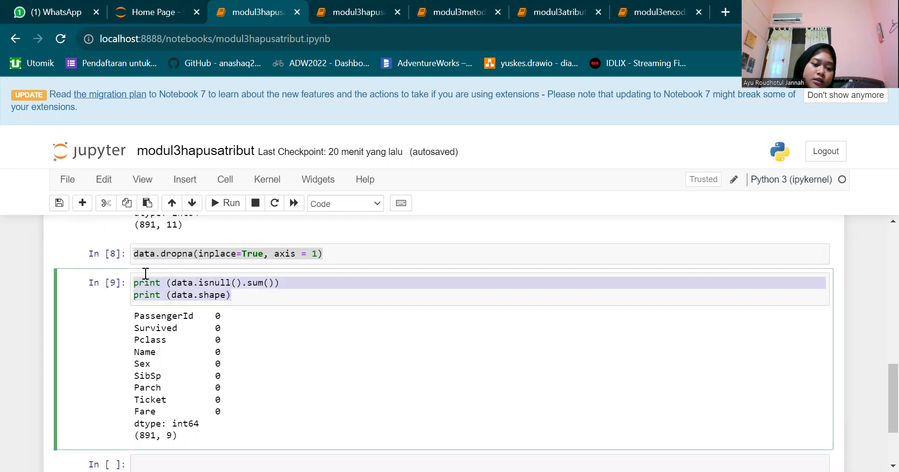
{"action": "left_click", "coordinate": [325, 355]}
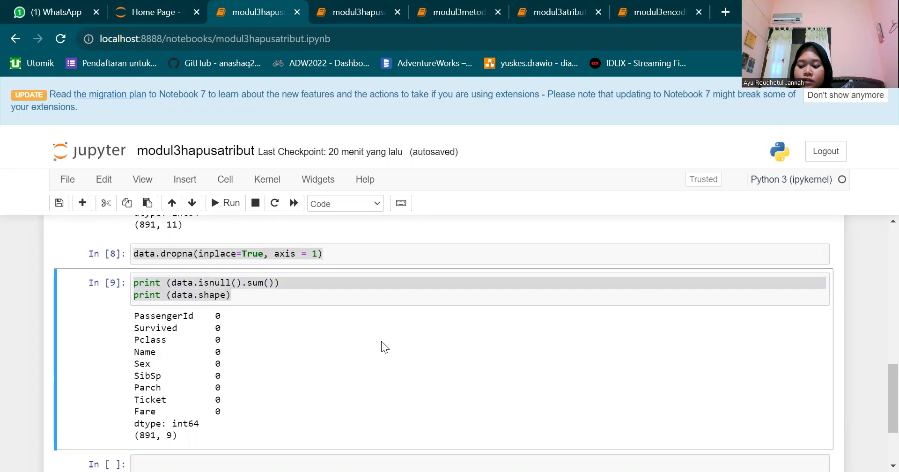
Switch to the modul3hapusatributinstance notebook and examine its first missing-value and shape check, highlighting the code
{"action": "left_click", "coordinate": [357, 7]}
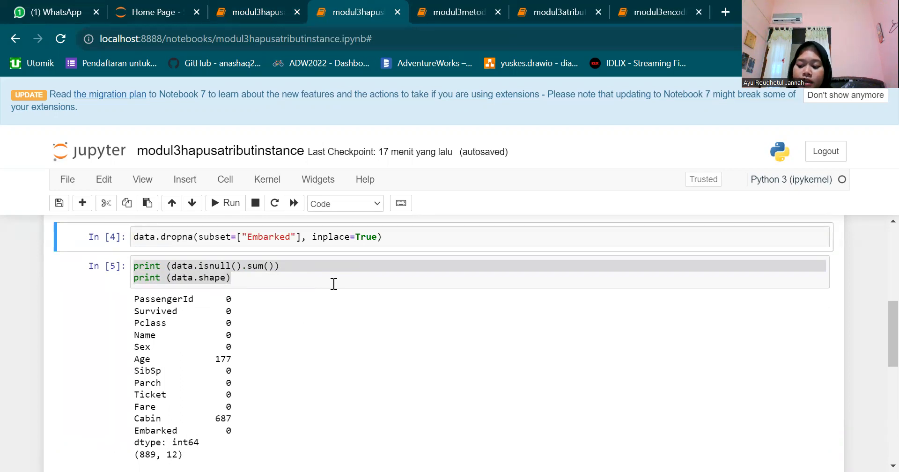
{"action": "scroll", "coordinate": [377, 280], "scroll_direction": "up", "scroll_amount": 5}
{"action": "left_click", "coordinate": [247, 251]}
{"action": "left_click_drag", "start_coordinate": [247, 262], "coordinate": [127, 245]}
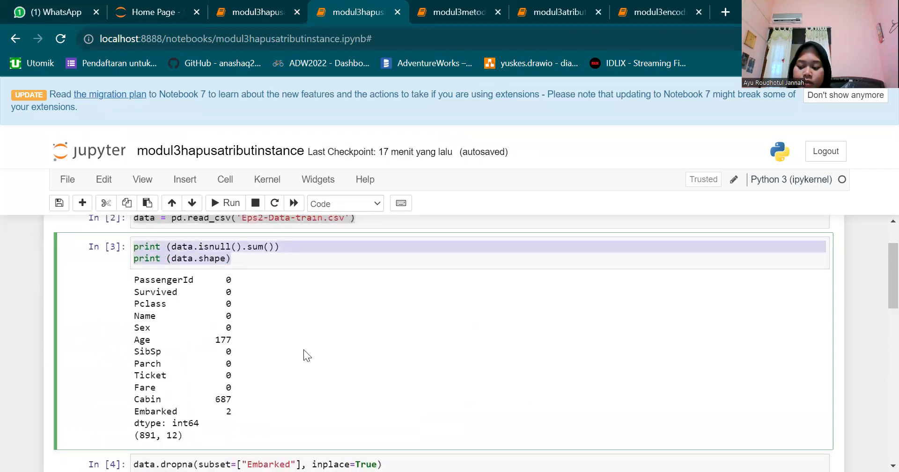
{"action": "scroll", "coordinate": [368, 370], "scroll_direction": "down", "scroll_amount": 1}
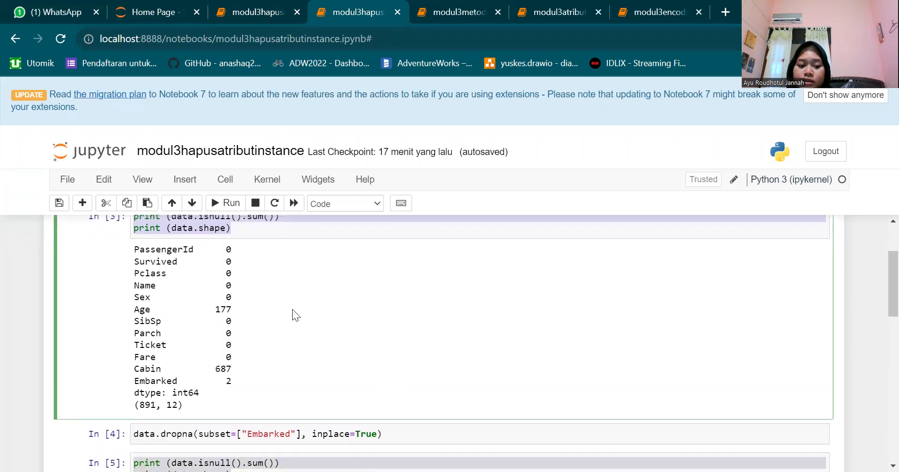
{"action": "scroll", "coordinate": [343, 251], "scroll_direction": "up", "scroll_amount": 1}
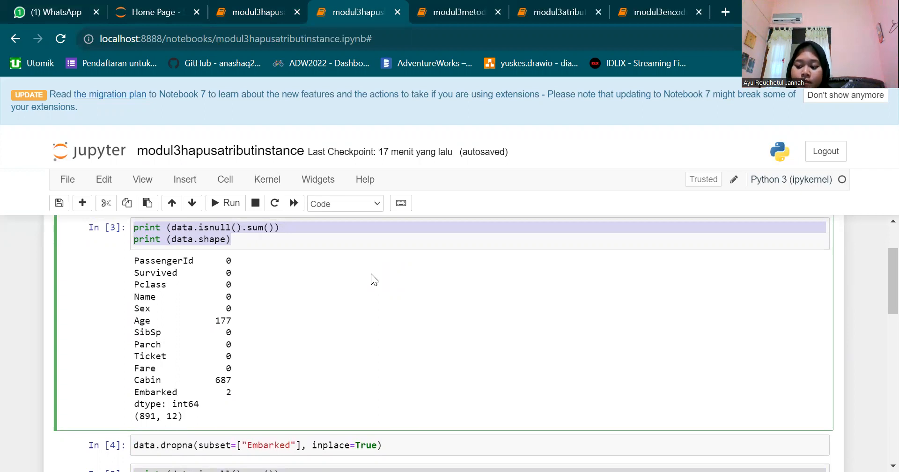
Examine the dropna cell for the "Embarked" subset and compare the missing-value and shape outputs before and after it
{"action": "scroll", "coordinate": [370, 281], "scroll_direction": "down", "scroll_amount": 3}
{"action": "left_click", "coordinate": [400, 301]}
{"action": "left_click_drag", "start_coordinate": [400, 302], "coordinate": [125, 301]}
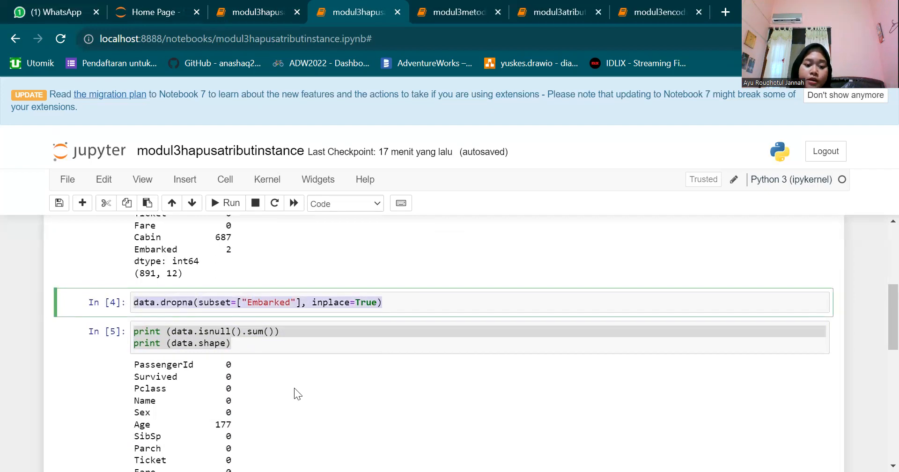
{"action": "scroll", "coordinate": [305, 347], "scroll_direction": "down", "scroll_amount": 1}
{"action": "left_click", "coordinate": [320, 312]}
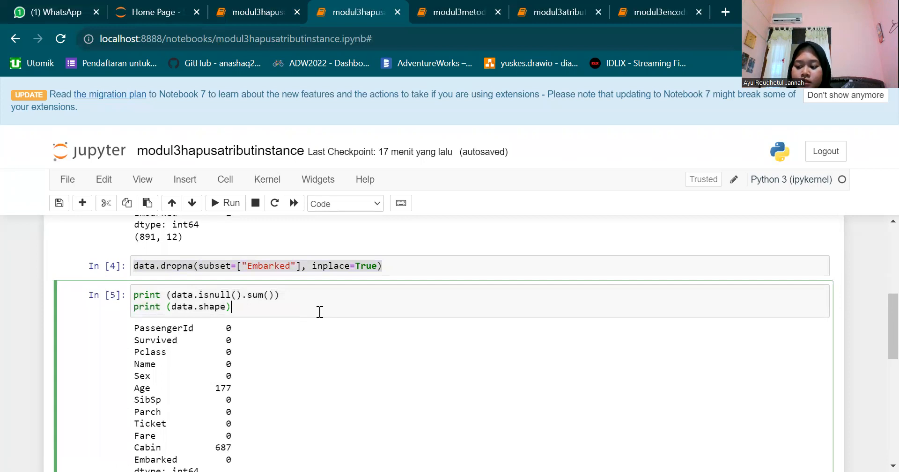
{"action": "left_click_drag", "start_coordinate": [229, 307], "coordinate": [132, 295]}
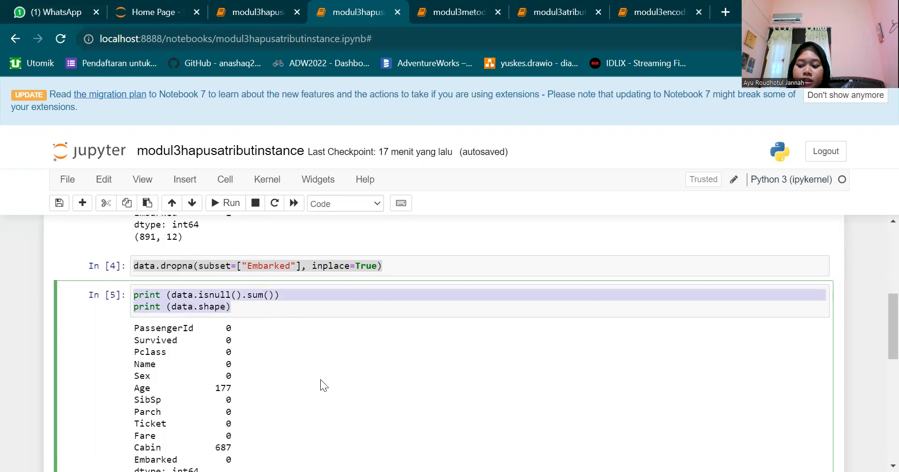
{"action": "scroll", "coordinate": [212, 333], "scroll_direction": "down", "scroll_amount": 1}
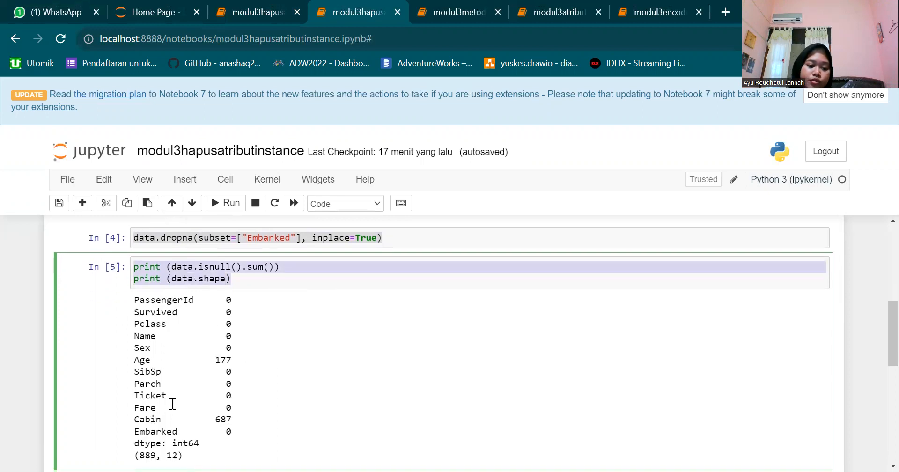
{"action": "scroll", "coordinate": [230, 430], "scroll_direction": "up", "scroll_amount": 4}
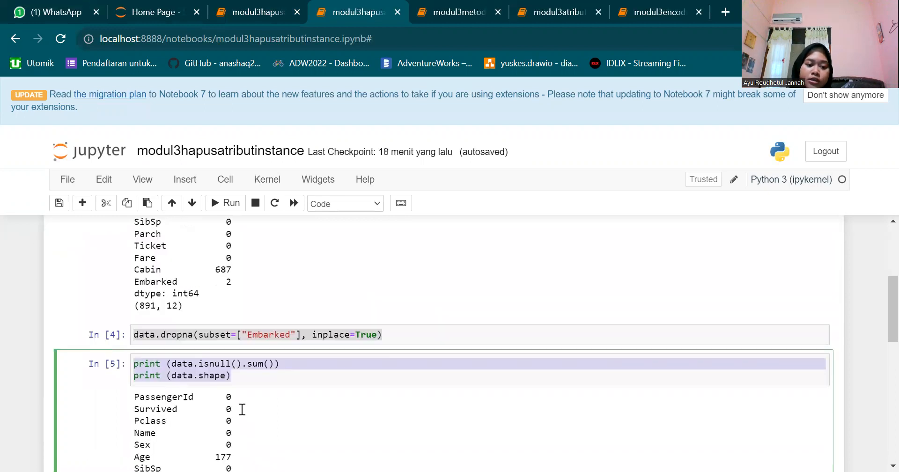
{"action": "scroll", "coordinate": [278, 382], "scroll_direction": "down", "scroll_amount": 6}
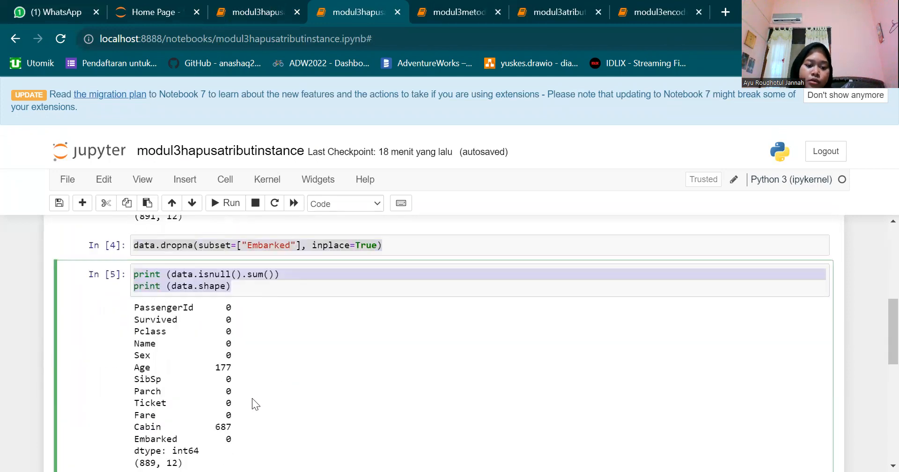
Examine the data.dropna(inplace=True) cell, highlighting its code, and read the final missing-value and shape output
{"action": "scroll", "coordinate": [318, 389], "scroll_direction": "down", "scroll_amount": 1}
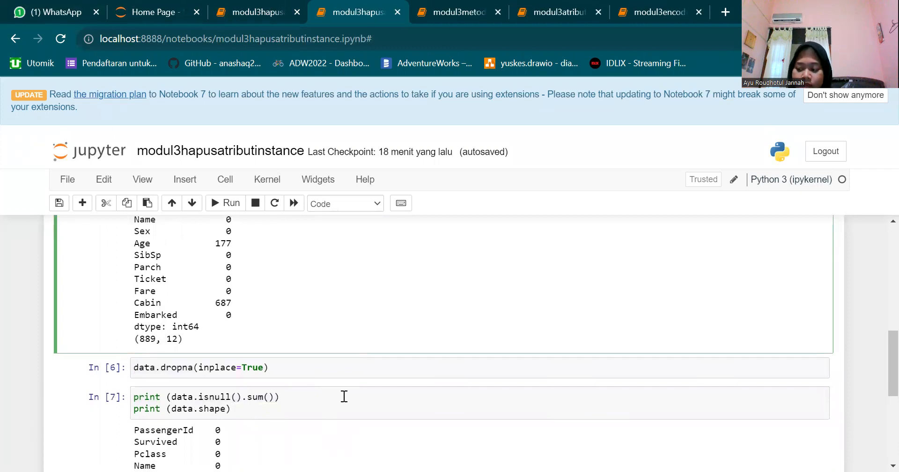
{"action": "left_click_drag", "start_coordinate": [300, 372], "coordinate": [118, 371]}
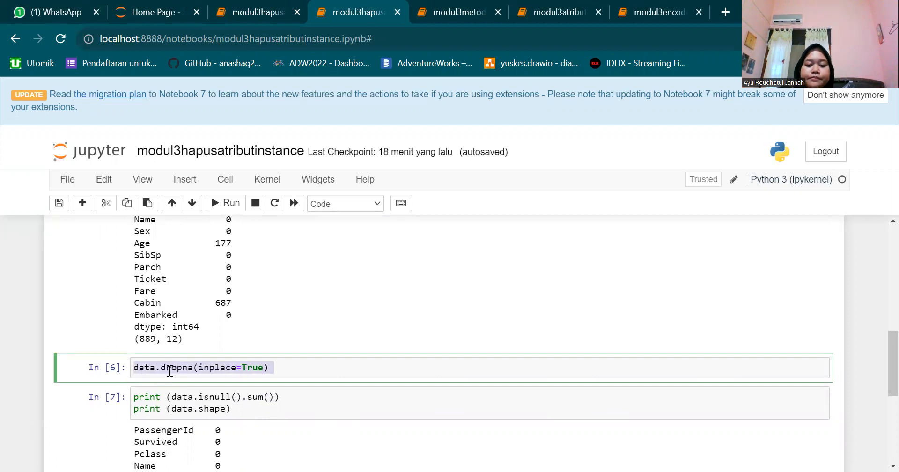
{"action": "scroll", "coordinate": [255, 335], "scroll_direction": "down", "scroll_amount": 2}
{"action": "left_click", "coordinate": [263, 331]}
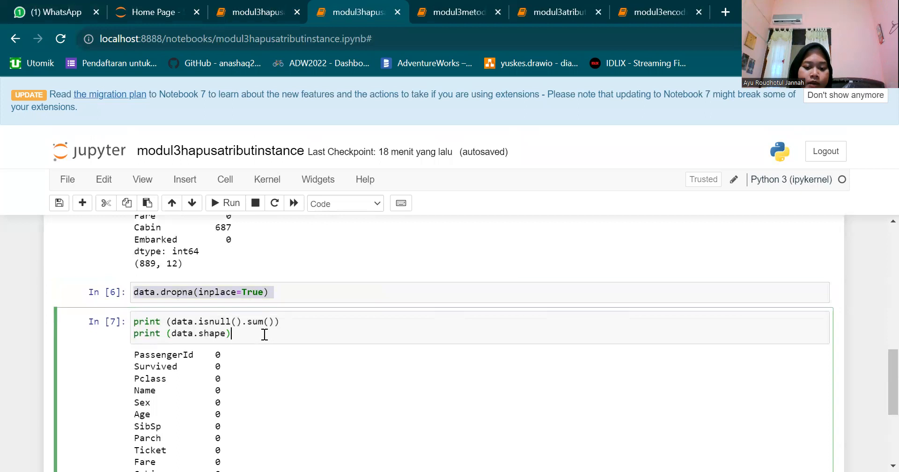
{"action": "scroll", "coordinate": [263, 334], "scroll_direction": "down", "scroll_amount": 1}
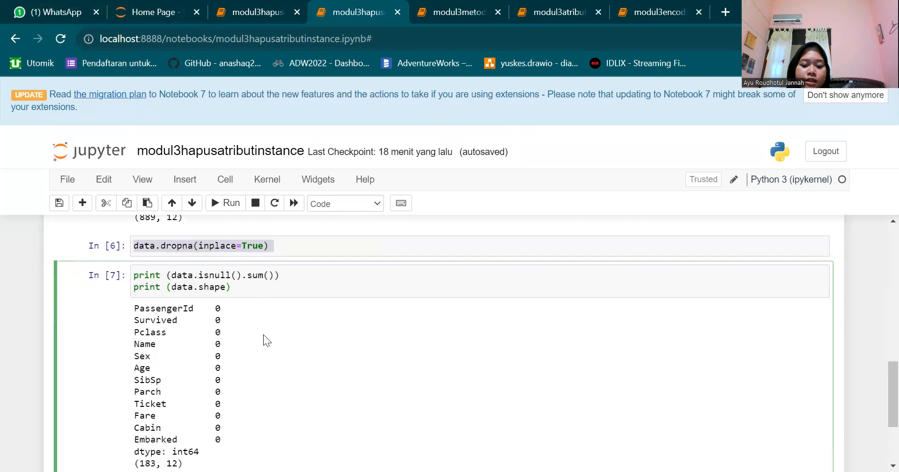
Highlight the missing-value and shape check below data.dropna(inplace=True) and read its output again
{"action": "scroll", "coordinate": [263, 335], "scroll_direction": "down", "scroll_amount": 1}
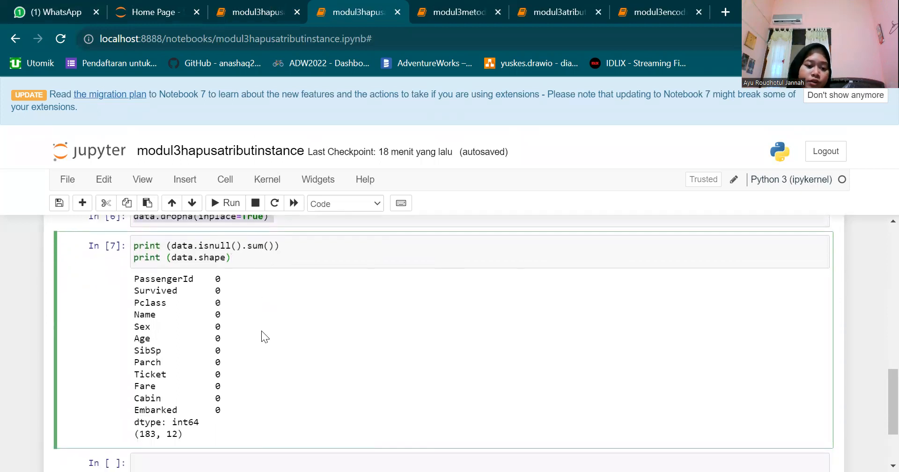
{"action": "left_click_drag", "start_coordinate": [244, 261], "coordinate": [133, 249]}
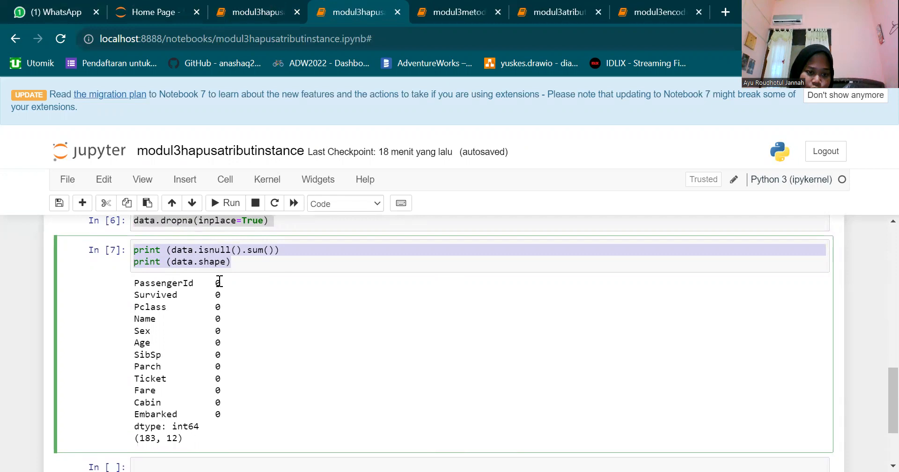
{"action": "scroll", "coordinate": [294, 371], "scroll_direction": "up", "scroll_amount": 1}
{"action": "scroll", "coordinate": [303, 371], "scroll_direction": "down", "scroll_amount": 1}
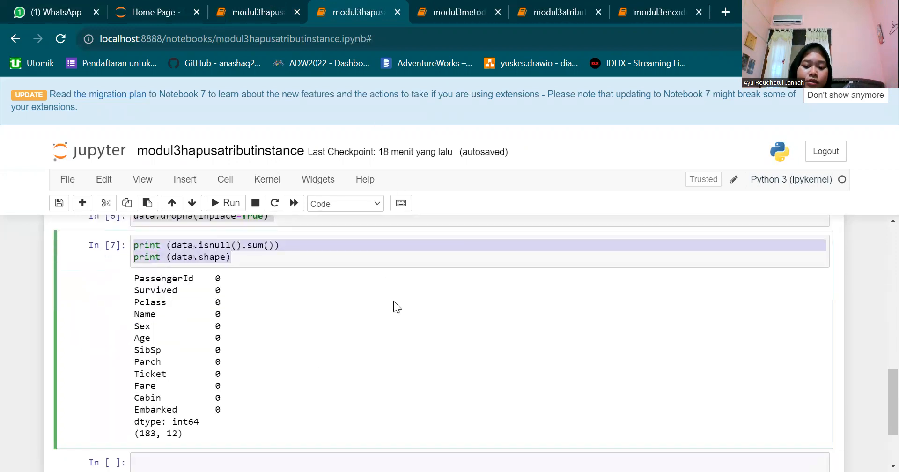
Switch to the modul3metodeimputation notebook and examine its first missing-value and shape check, highlighting the code
{"action": "key", "text": "ctrl+Tab"}
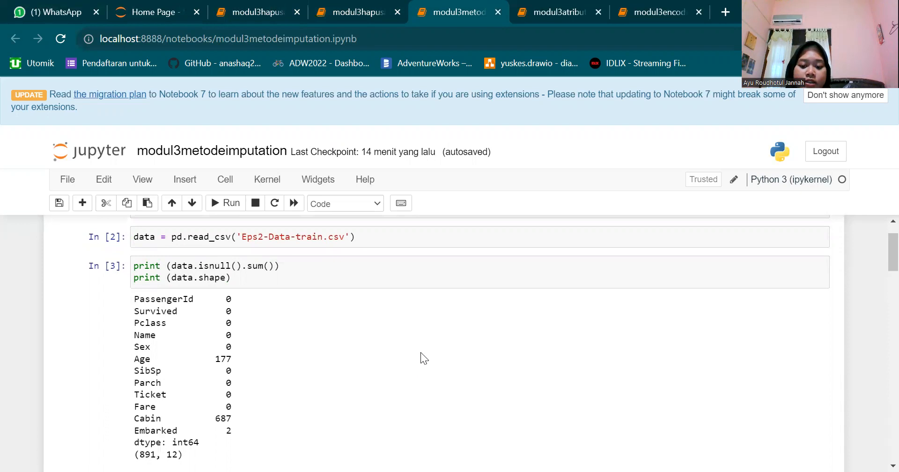
{"action": "scroll", "coordinate": [420, 355], "scroll_direction": "down", "scroll_amount": 1}
{"action": "scroll", "coordinate": [281, 318], "scroll_direction": "up", "scroll_amount": 1}
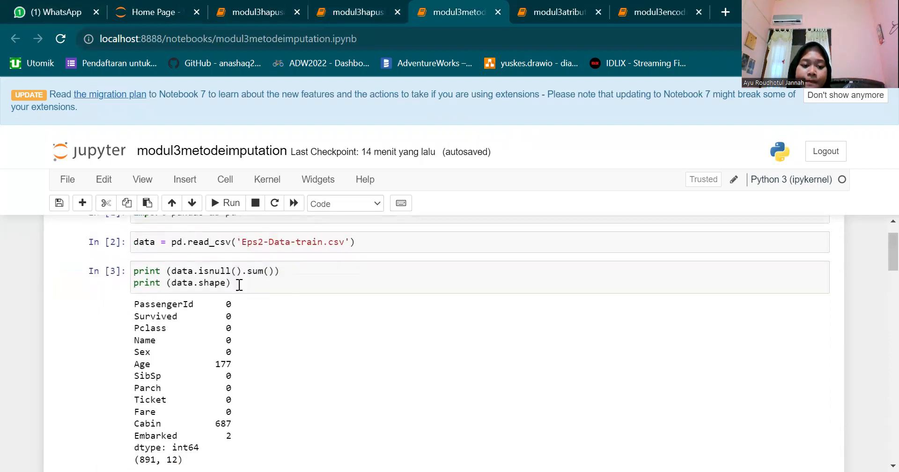
{"action": "scroll", "coordinate": [230, 295], "scroll_direction": "up", "scroll_amount": 1}
{"action": "left_click_drag", "start_coordinate": [232, 323], "coordinate": [140, 305]}
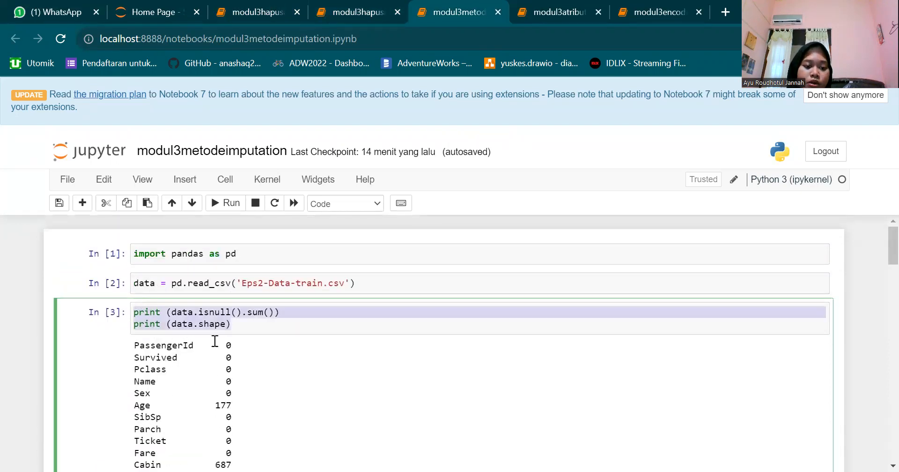
{"action": "scroll", "coordinate": [164, 320], "scroll_direction": "down", "scroll_amount": 1}
{"action": "scroll", "coordinate": [269, 364], "scroll_direction": "down", "scroll_amount": 1}
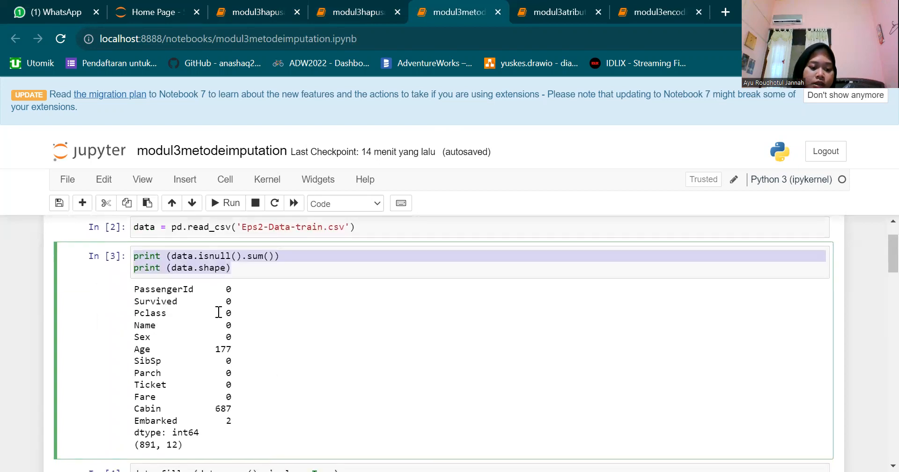
Examine the data.fillna(data.mean(), inplace=True) cell, highlighting its code, and compare the missing-value outputs before and after it
{"action": "scroll", "coordinate": [272, 320], "scroll_direction": "down", "scroll_amount": 3}
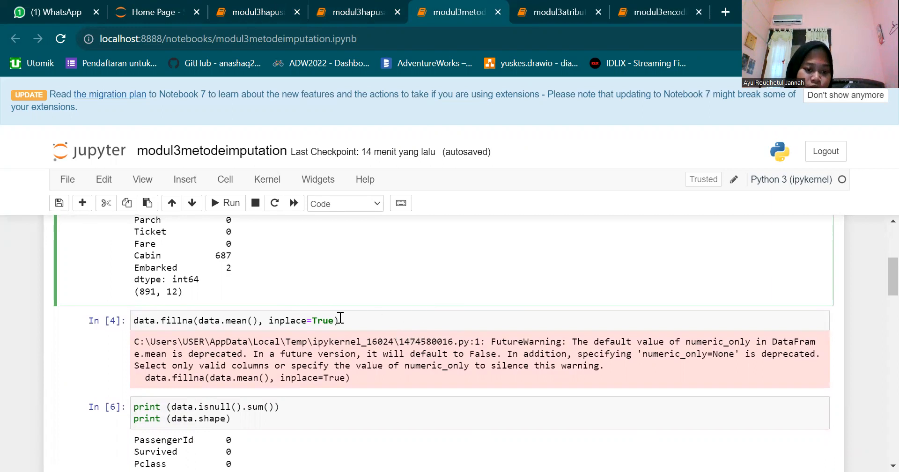
{"action": "left_click_drag", "start_coordinate": [339, 320], "coordinate": [167, 310]}
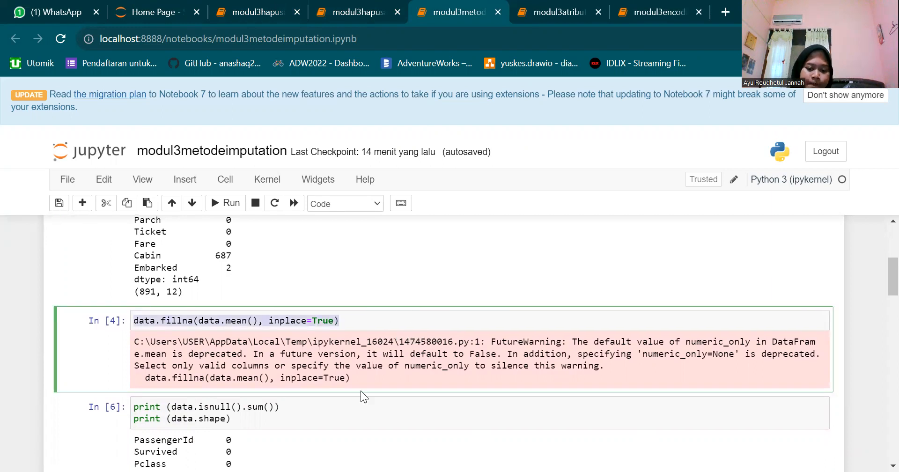
{"action": "scroll", "coordinate": [361, 390], "scroll_direction": "down", "scroll_amount": 1}
{"action": "scroll", "coordinate": [263, 355], "scroll_direction": "down", "scroll_amount": 2}
{"action": "scroll", "coordinate": [256, 356], "scroll_direction": "up", "scroll_amount": 1}
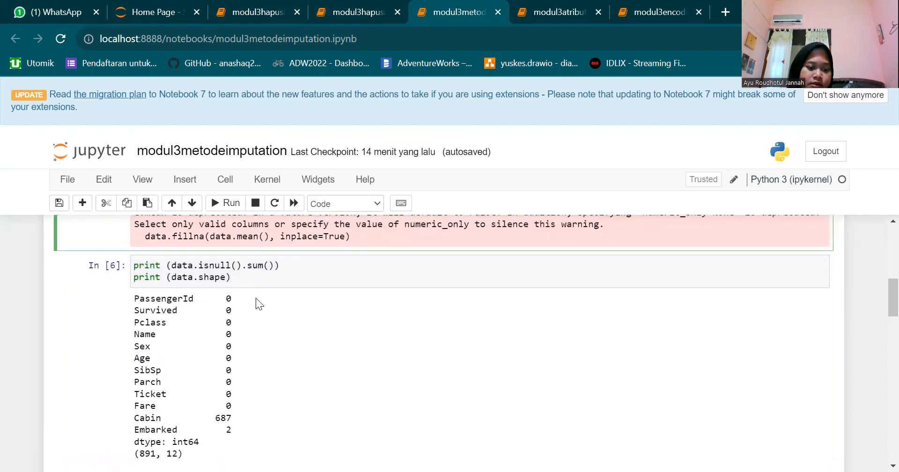
{"action": "scroll", "coordinate": [257, 298], "scroll_direction": "up", "scroll_amount": 10}
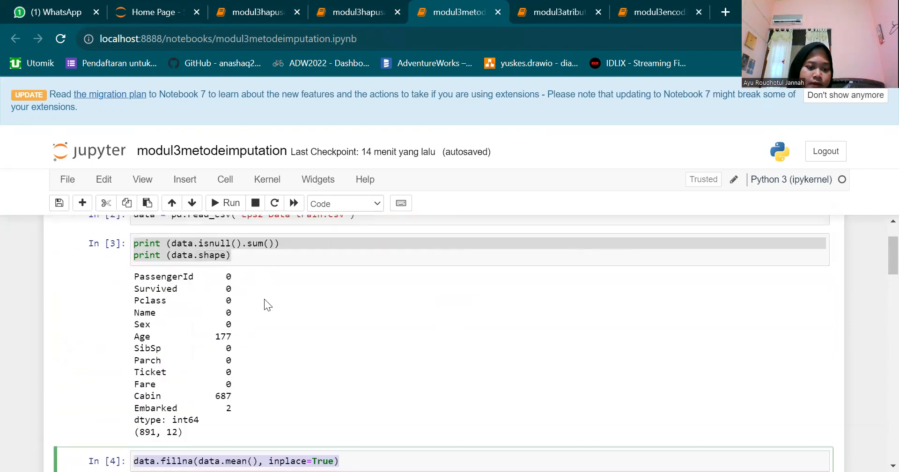
Highlight the missing-value and shape check that follows the mean imputation and read which columns still need filling
{"action": "scroll", "coordinate": [264, 300], "scroll_direction": "down", "scroll_amount": 8}
{"action": "scroll", "coordinate": [274, 295], "scroll_direction": "up", "scroll_amount": 1}
{"action": "left_click_drag", "start_coordinate": [254, 271], "coordinate": [134, 258]}
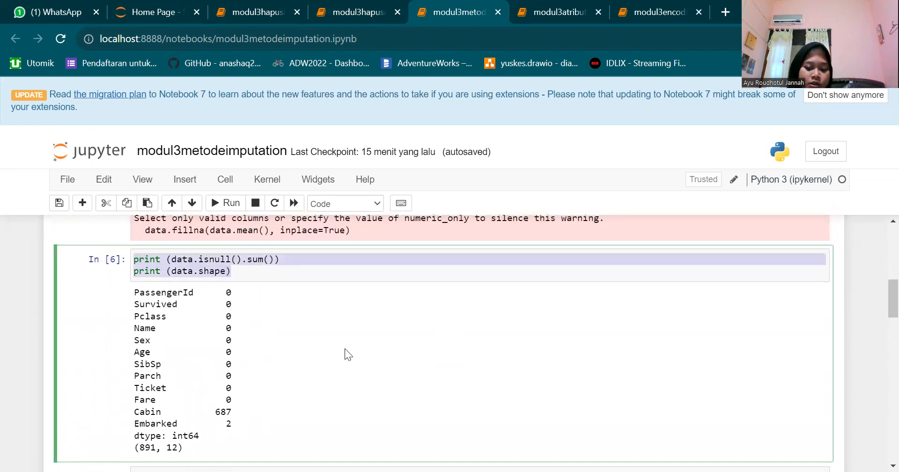
{"action": "scroll", "coordinate": [405, 327], "scroll_direction": "down", "scroll_amount": 1}
{"action": "scroll", "coordinate": [412, 357], "scroll_direction": "down", "scroll_amount": 1}
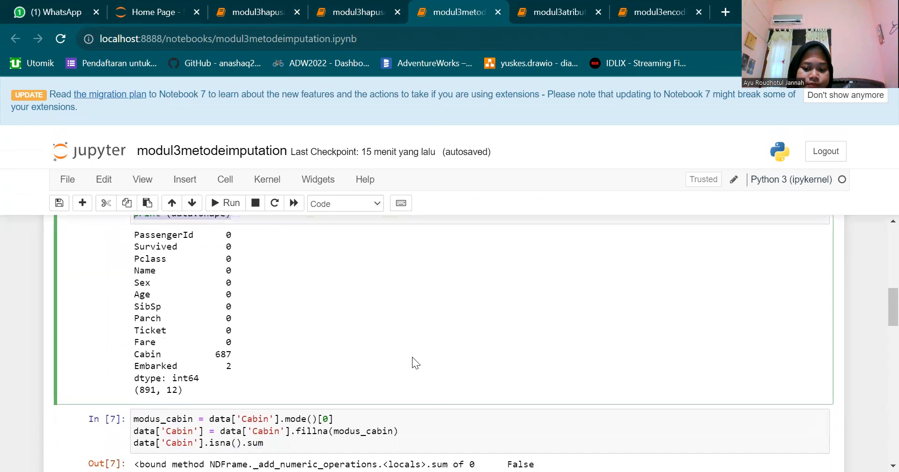
{"action": "scroll", "coordinate": [423, 336], "scroll_direction": "down", "scroll_amount": 1}
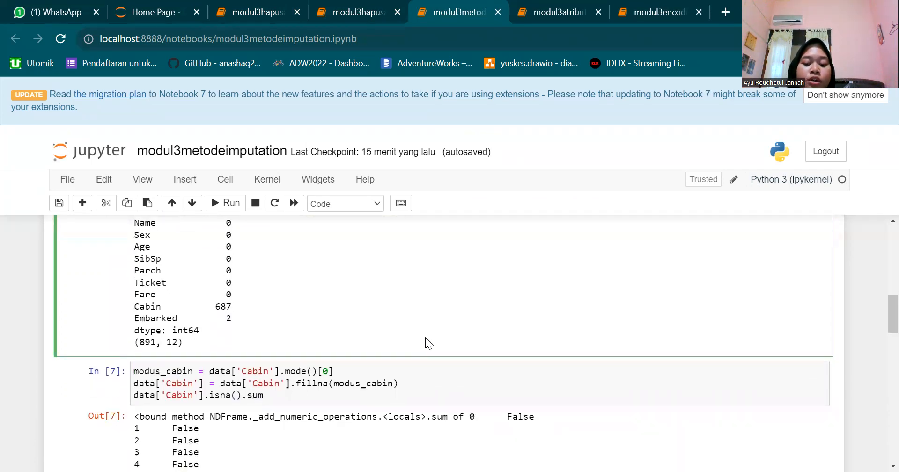
{"action": "scroll", "coordinate": [425, 341], "scroll_direction": "up", "scroll_amount": 1}
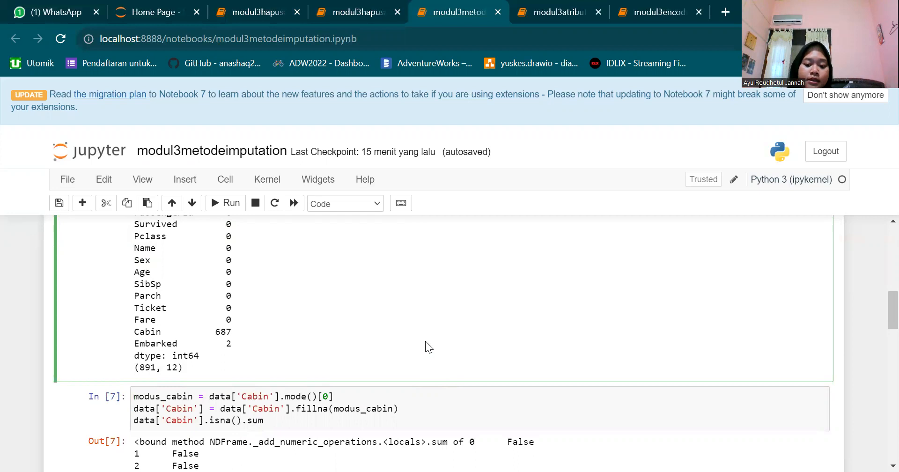
{"action": "scroll", "coordinate": [425, 340], "scroll_direction": "up", "scroll_amount": 2}
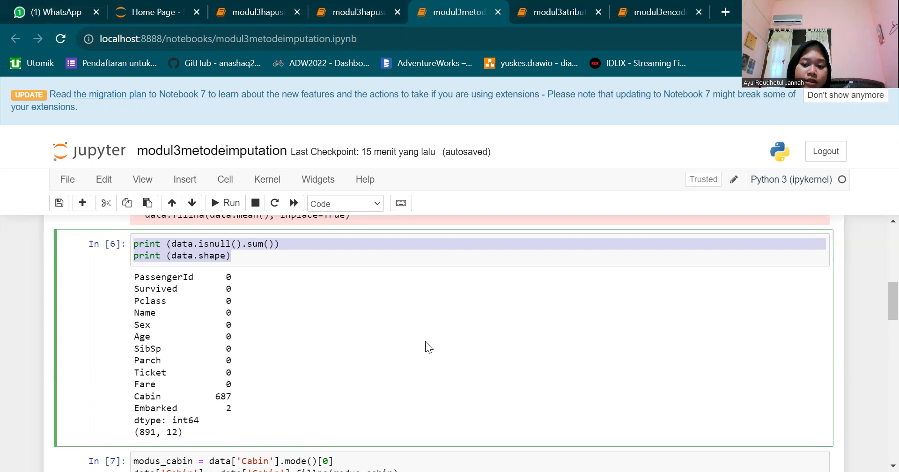
Examine the modus_cabin cell that fills the Cabin column with its mode, highlighting its code, and read its output
{"action": "scroll", "coordinate": [373, 329], "scroll_direction": "down", "scroll_amount": 3}
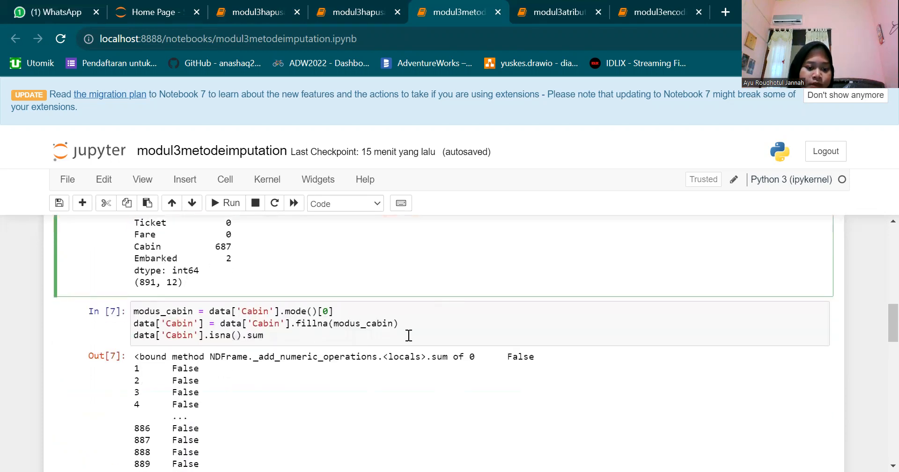
{"action": "left_click", "coordinate": [267, 336]}
{"action": "key", "text": "ctrl+a"}
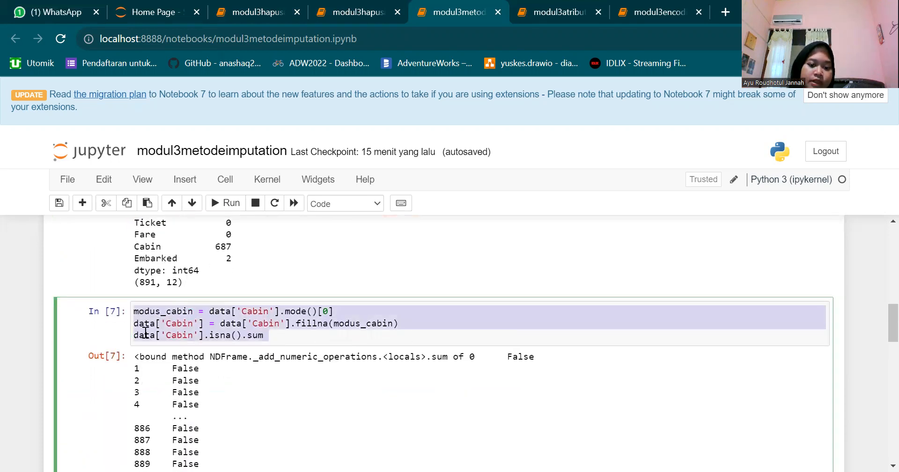
{"action": "scroll", "coordinate": [318, 343], "scroll_direction": "down", "scroll_amount": 2}
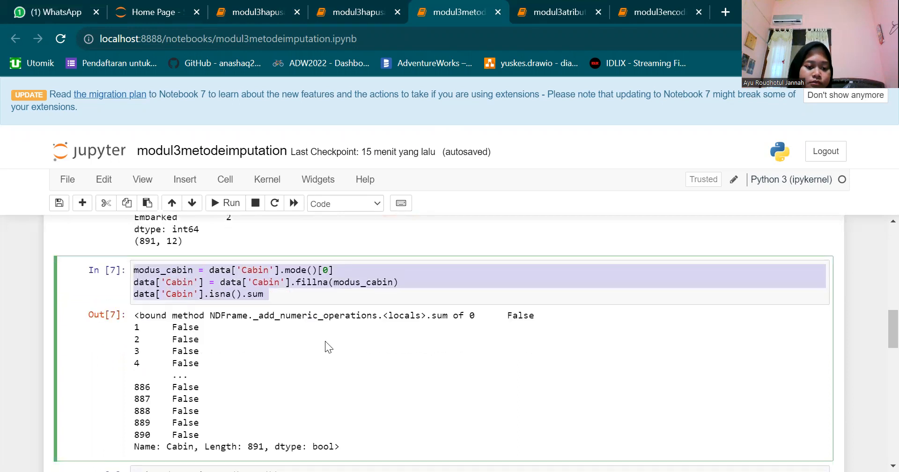
Highlight the missing-value and shape check below the Cabin imputation and examine its output
{"action": "scroll", "coordinate": [327, 333], "scroll_direction": "down", "scroll_amount": 2}
{"action": "left_click_drag", "start_coordinate": [236, 373], "coordinate": [122, 356]}
{"action": "scroll", "coordinate": [256, 336], "scroll_direction": "down", "scroll_amount": 3}
{"action": "scroll", "coordinate": [258, 336], "scroll_direction": "up", "scroll_amount": 4}
{"action": "scroll", "coordinate": [261, 336], "scroll_direction": "down", "scroll_amount": 5}
{"action": "scroll", "coordinate": [261, 336], "scroll_direction": "down", "scroll_amount": 1}
{"action": "scroll", "coordinate": [222, 300], "scroll_direction": "up", "scroll_amount": 2}
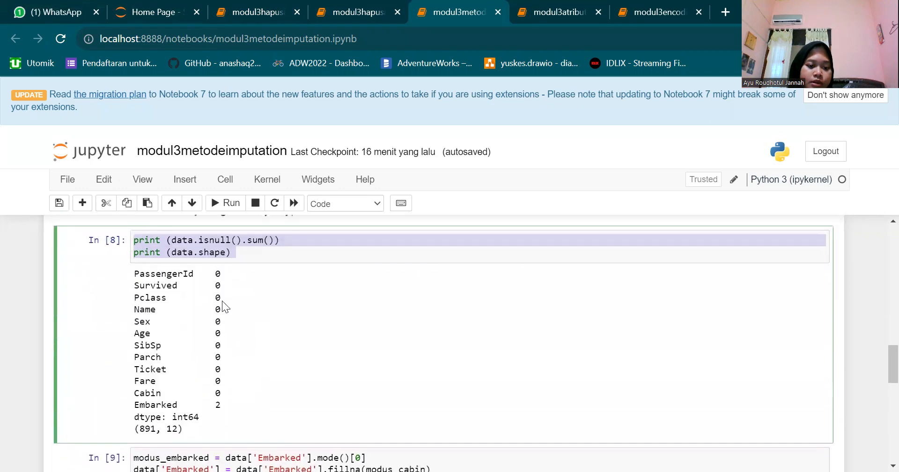
Examine the modus_embarked cell that fills the Embarked column, highlighting its code, and read its output
{"action": "scroll", "coordinate": [309, 360], "scroll_direction": "down", "scroll_amount": 3}
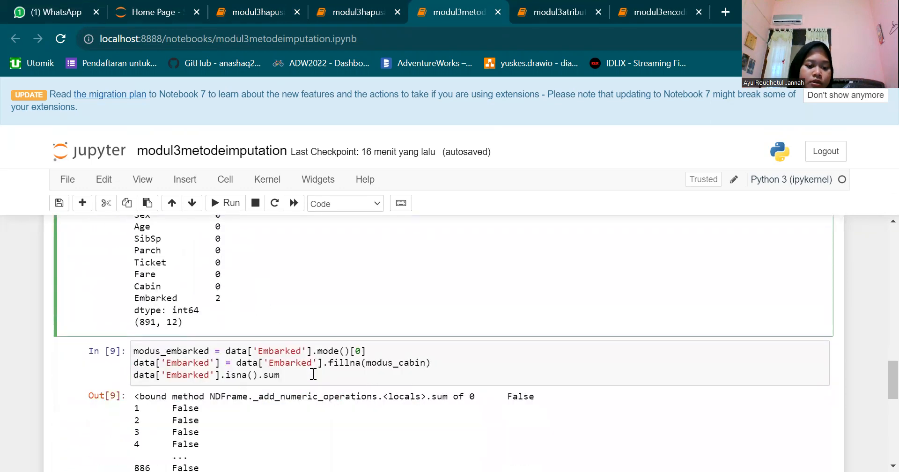
{"action": "left_click_drag", "start_coordinate": [290, 341], "coordinate": [135, 310]}
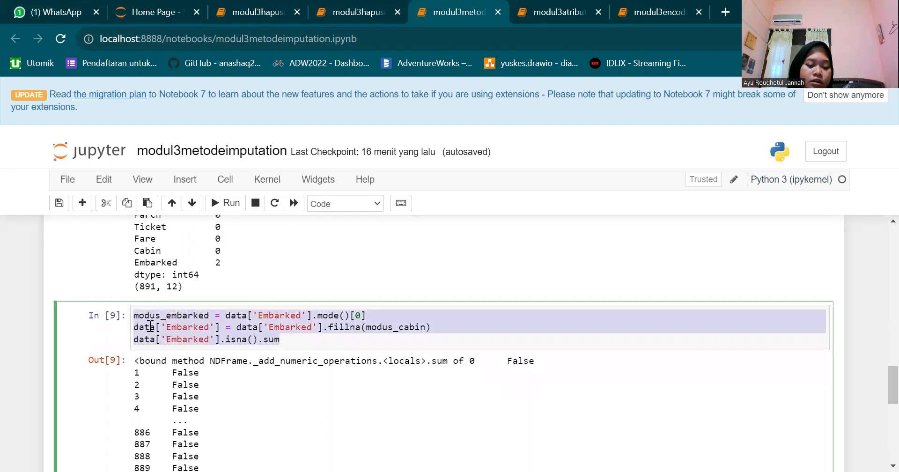
{"action": "scroll", "coordinate": [265, 382], "scroll_direction": "down", "scroll_amount": 1}
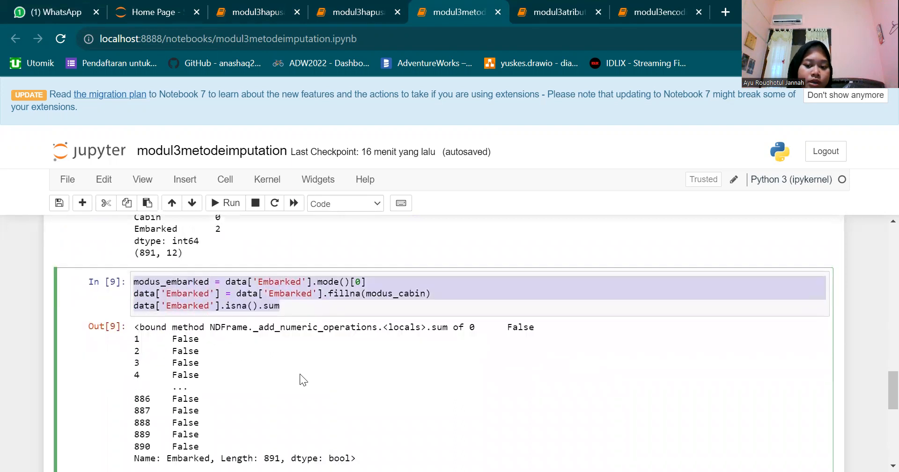
{"action": "scroll", "coordinate": [299, 373], "scroll_direction": "down", "scroll_amount": 1}
Highlight the final missing-value and shape check after the Embarked imputation, read its output, and look back over the Embarked and Cabin cells
{"action": "scroll", "coordinate": [299, 374], "scroll_direction": "down", "scroll_amount": 3}
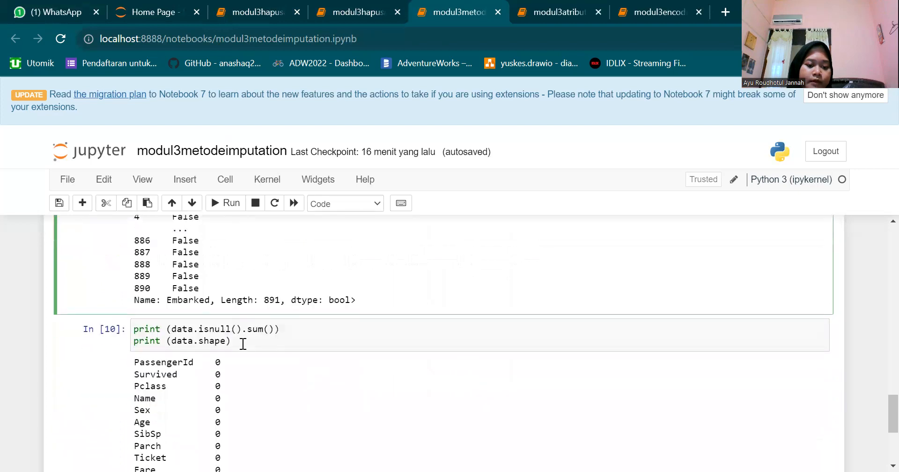
{"action": "left_click_drag", "start_coordinate": [243, 341], "coordinate": [119, 322]}
{"action": "scroll", "coordinate": [261, 344], "scroll_direction": "down", "scroll_amount": 3}
{"action": "scroll", "coordinate": [261, 345], "scroll_direction": "up", "scroll_amount": 1}
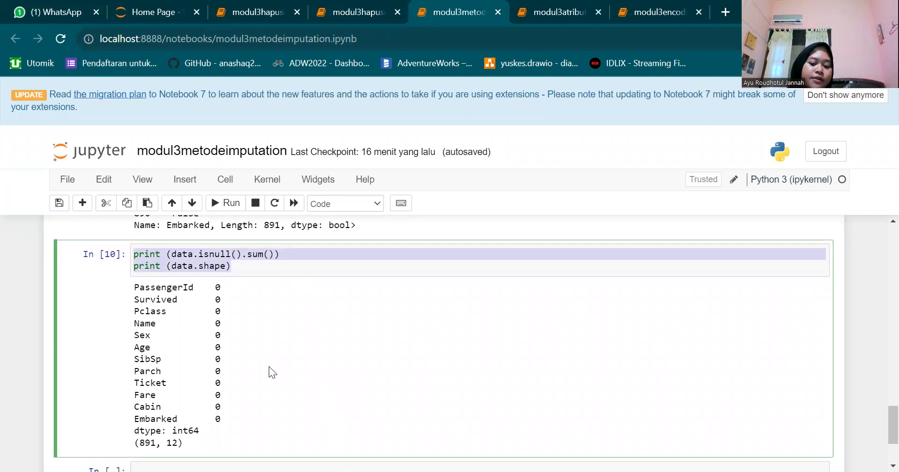
{"action": "scroll", "coordinate": [269, 366], "scroll_direction": "down", "scroll_amount": 2}
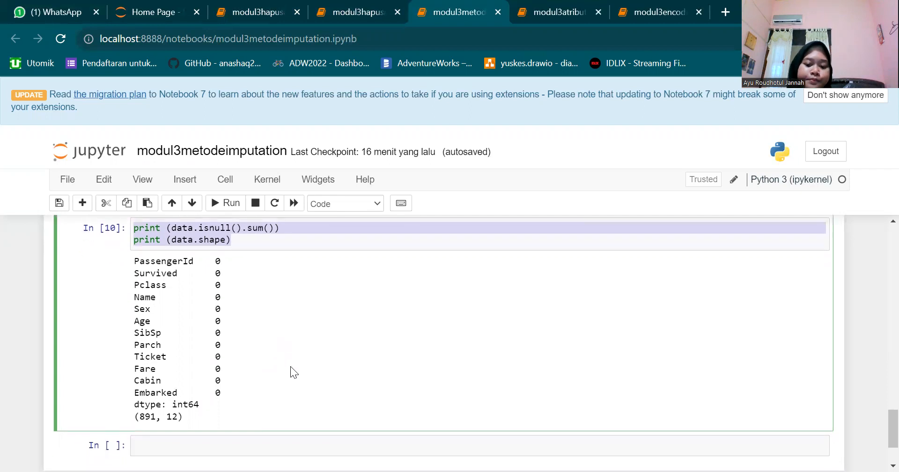
{"action": "scroll", "coordinate": [342, 276], "scroll_direction": "up", "scroll_amount": 8}
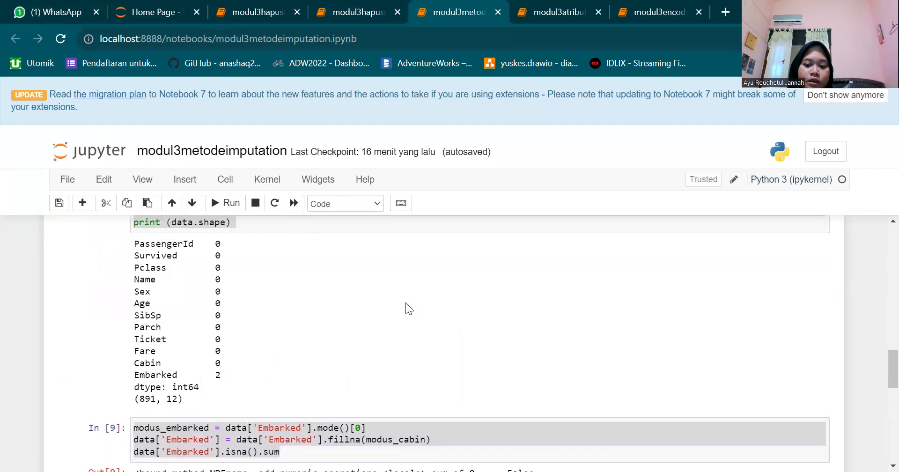
{"action": "scroll", "coordinate": [405, 302], "scroll_direction": "up", "scroll_amount": 7}
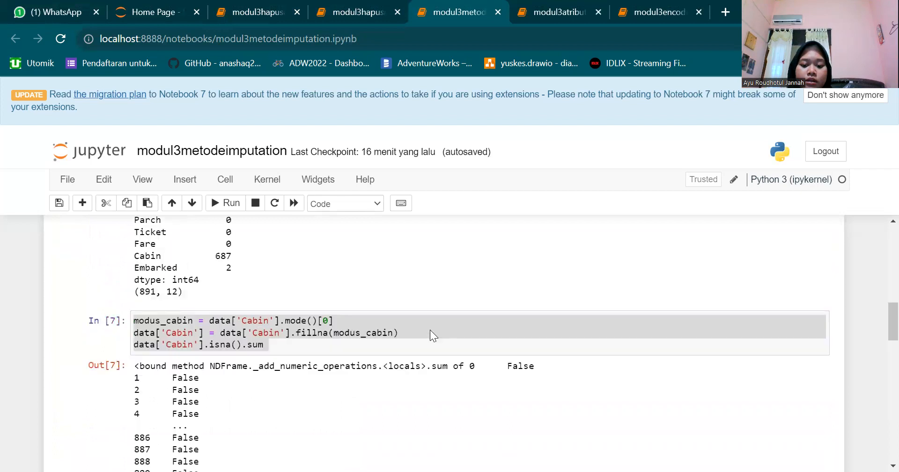
Switch to the modul3atributbaru notebook and examine its first missing-value and shape check
{"action": "key", "text": "ctrl+Tab"}
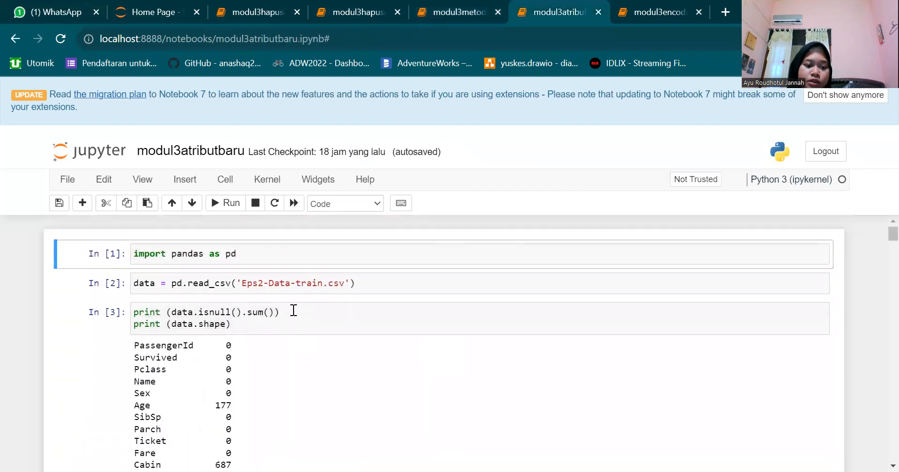
{"action": "scroll", "coordinate": [347, 348], "scroll_direction": "down", "scroll_amount": 1}
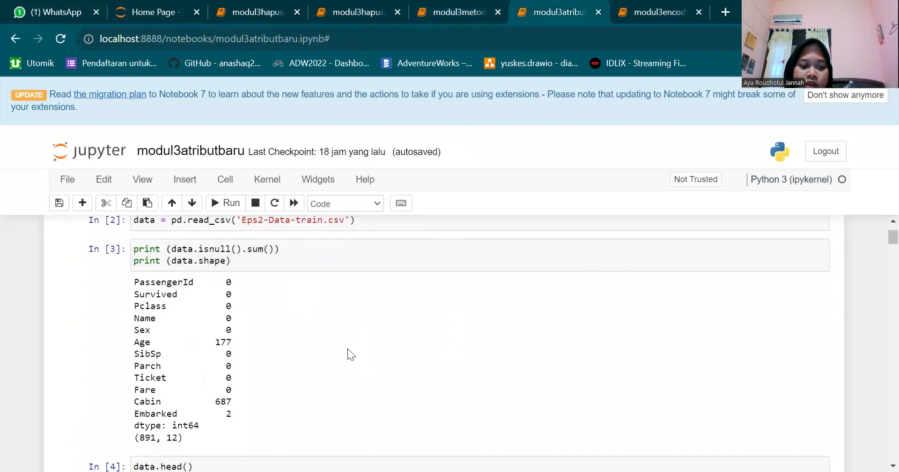
{"action": "scroll", "coordinate": [347, 348], "scroll_direction": "up", "scroll_amount": 1}
Examine the data.head() table in the modul3atributbaru notebook, including the Name column
{"action": "scroll", "coordinate": [348, 349], "scroll_direction": "down", "scroll_amount": 5}
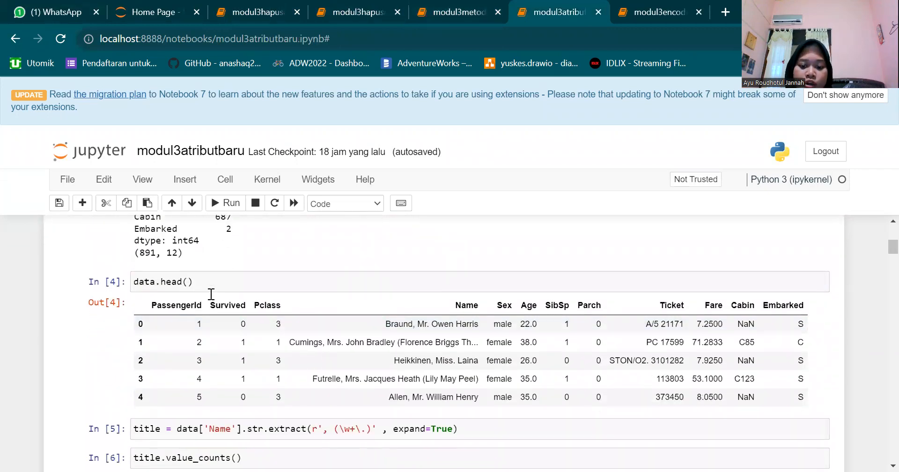
{"action": "scroll", "coordinate": [212, 294], "scroll_direction": "down", "scroll_amount": 1}
{"action": "scroll", "coordinate": [210, 292], "scroll_direction": "up", "scroll_amount": 1}
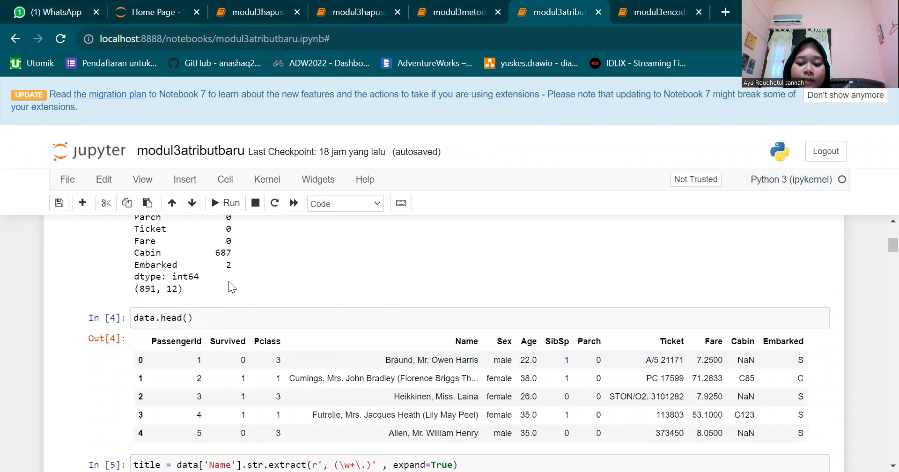
{"action": "scroll", "coordinate": [230, 285], "scroll_direction": "down", "scroll_amount": 2}
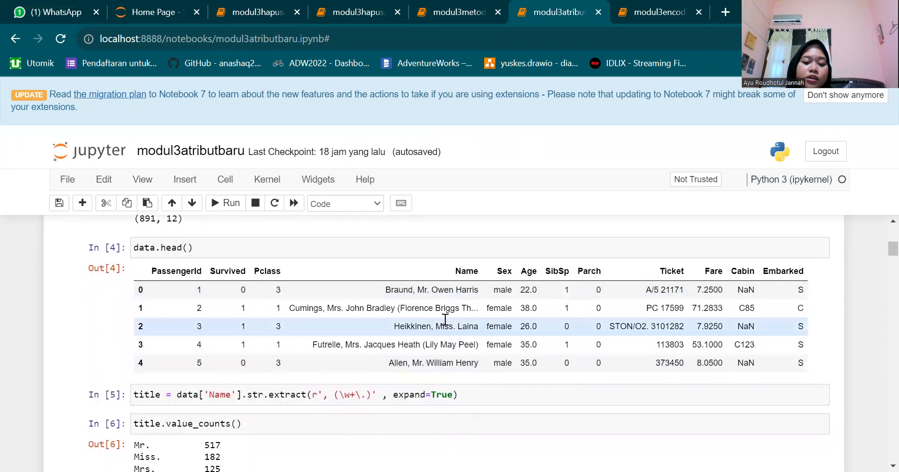
Highlight the In [5] code that extracts the titles from the Name column with str.extract
{"action": "left_click_drag", "start_coordinate": [467, 394], "coordinate": [120, 394]}
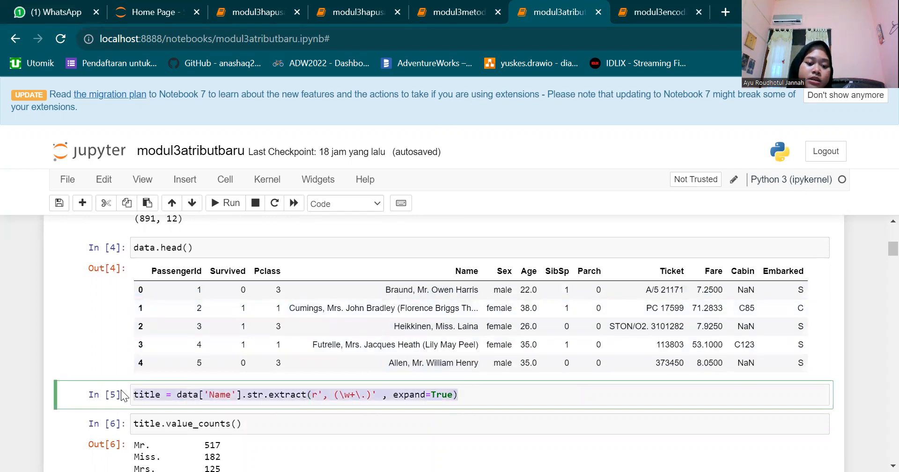
{"action": "scroll", "coordinate": [273, 445], "scroll_direction": "down", "scroll_amount": 1}
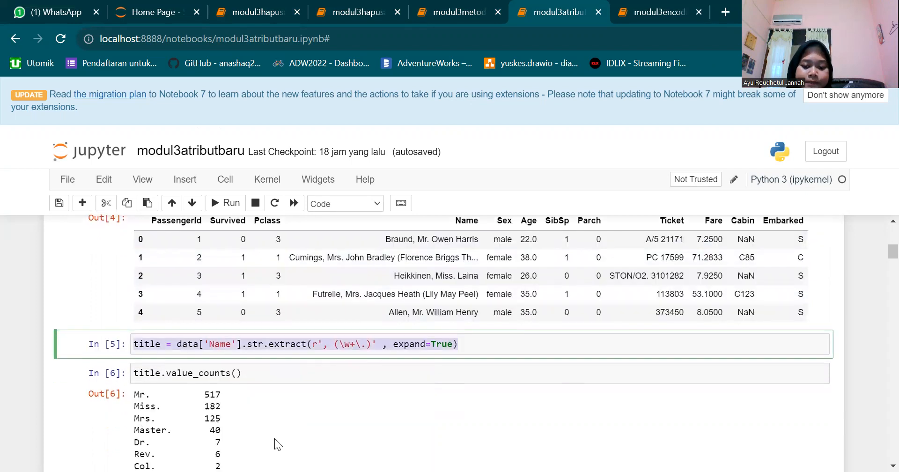
{"action": "scroll", "coordinate": [281, 444], "scroll_direction": "down", "scroll_amount": 1}
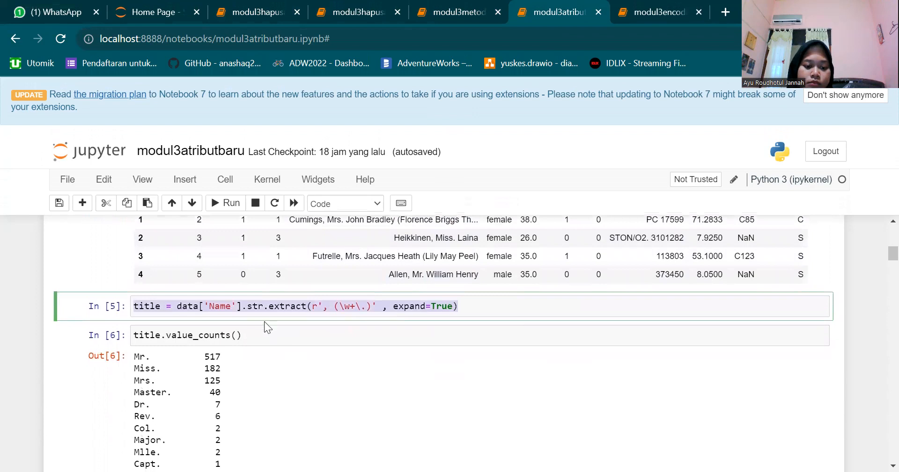
Highlight title.value_counts() and read through its full list of titles and counts
{"action": "left_click", "coordinate": [256, 328]}
{"action": "triple_click", "coordinate": [192, 333]}
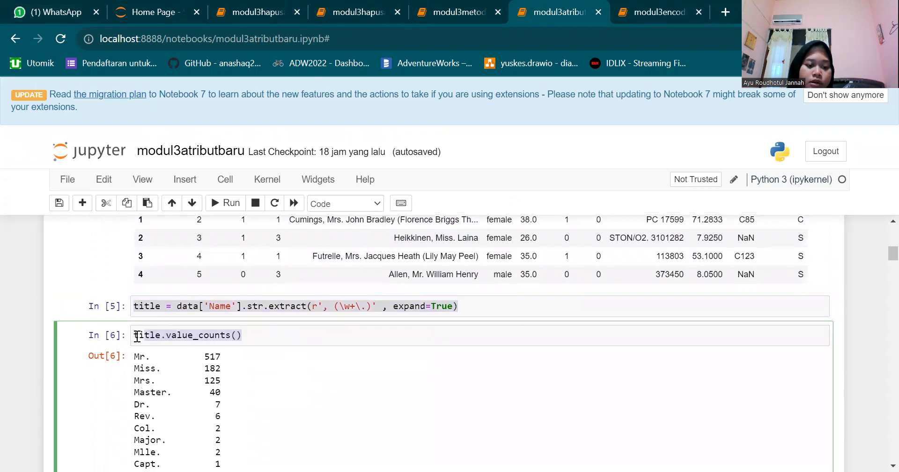
{"action": "scroll", "coordinate": [246, 376], "scroll_direction": "down", "scroll_amount": 2}
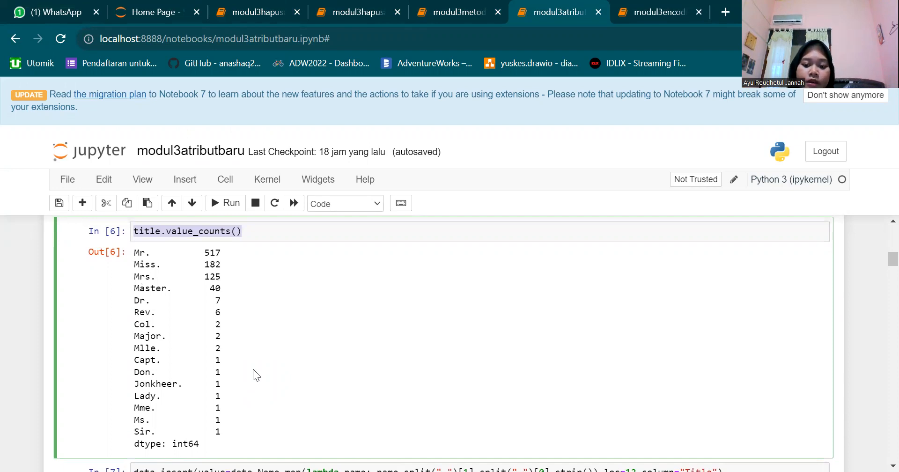
{"action": "scroll", "coordinate": [294, 410], "scroll_direction": "down", "scroll_amount": 1}
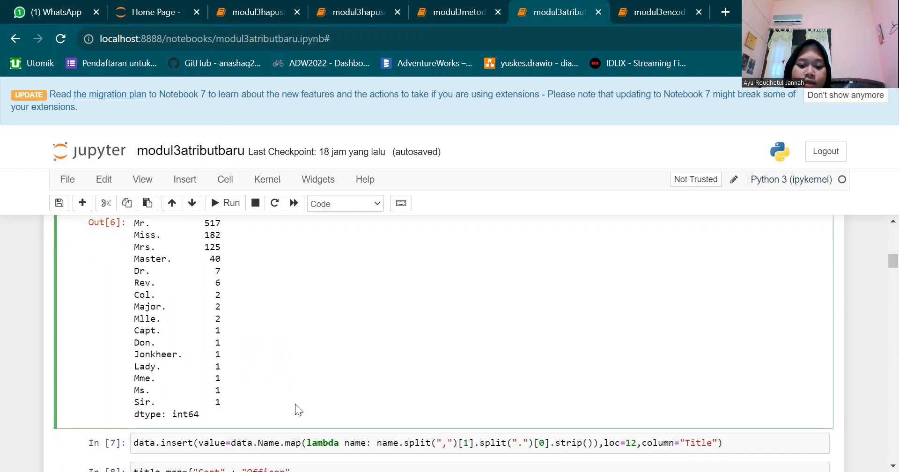
{"action": "scroll", "coordinate": [295, 410], "scroll_direction": "up", "scroll_amount": 1}
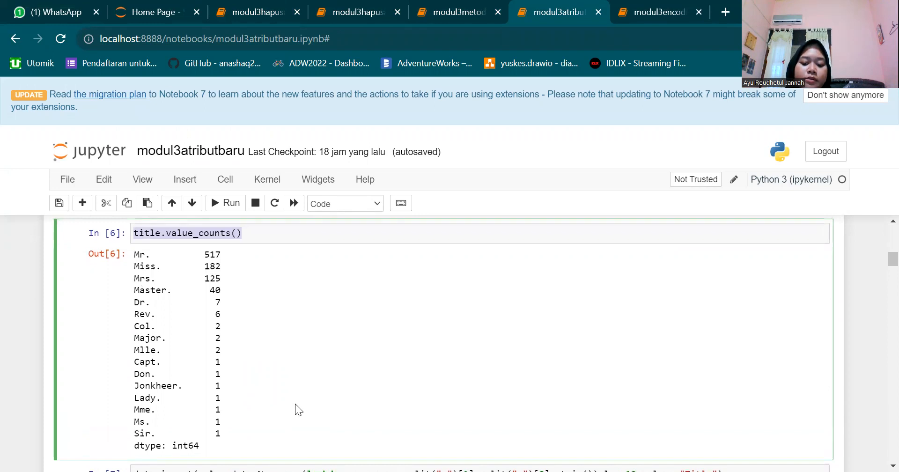
{"action": "scroll", "coordinate": [280, 366], "scroll_direction": "up", "scroll_amount": 1}
{"action": "scroll", "coordinate": [280, 366], "scroll_direction": "down", "scroll_amount": 5}
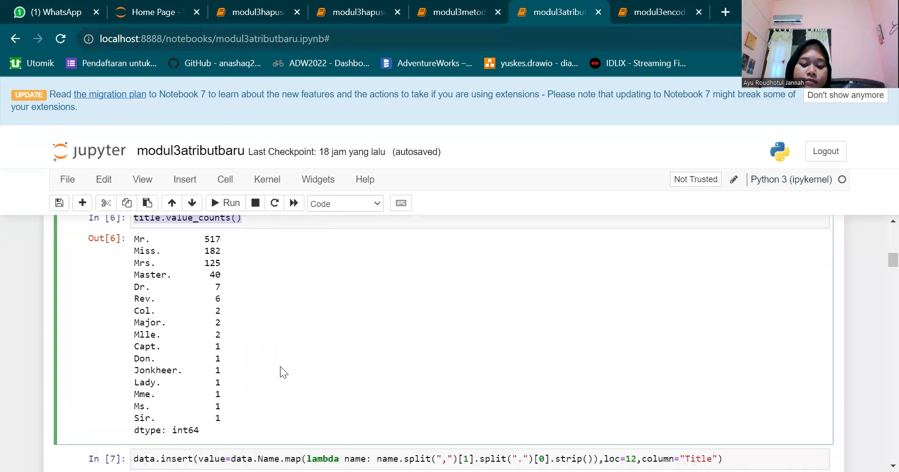
{"action": "scroll", "coordinate": [287, 358], "scroll_direction": "up", "scroll_amount": 1}
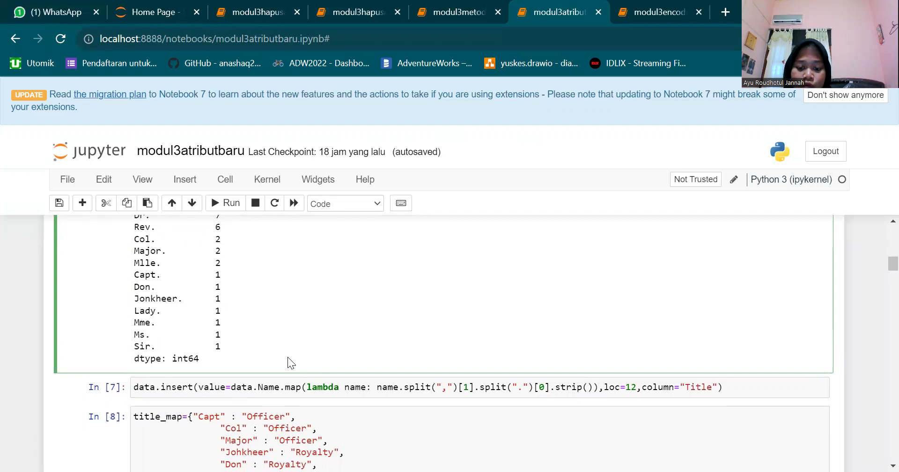
Compare the extracted title counts with the str.extract code above and the data.insert and title_map cells below
{"action": "scroll", "coordinate": [287, 356], "scroll_direction": "down", "scroll_amount": 2}
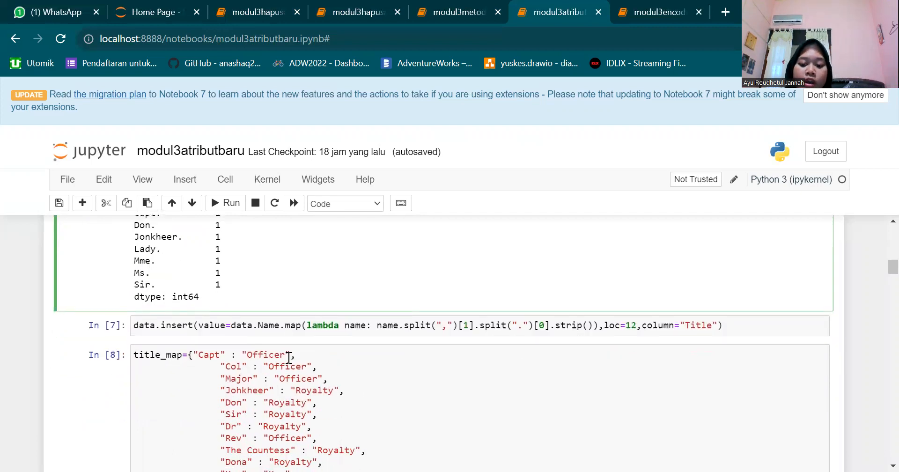
{"action": "scroll", "coordinate": [288, 357], "scroll_direction": "down", "scroll_amount": 1}
{"action": "scroll", "coordinate": [287, 358], "scroll_direction": "up", "scroll_amount": 5}
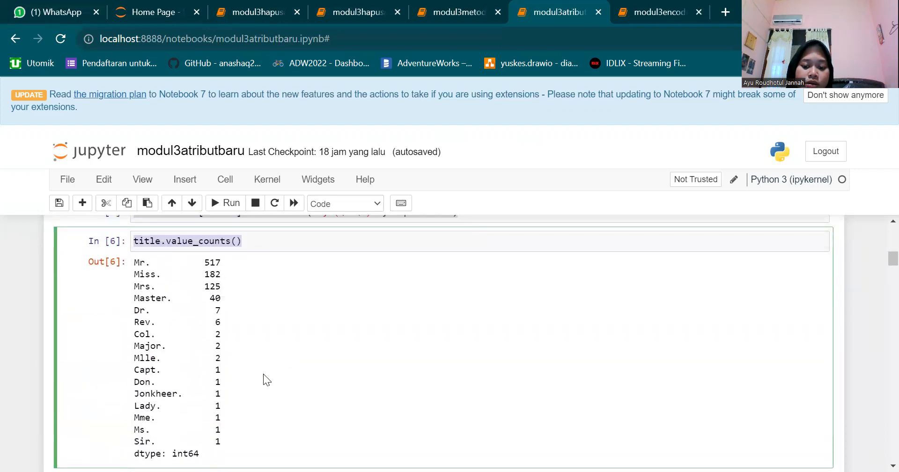
{"action": "scroll", "coordinate": [262, 373], "scroll_direction": "down", "scroll_amount": 2}
{"action": "scroll", "coordinate": [281, 358], "scroll_direction": "down", "scroll_amount": 1}
{"action": "scroll", "coordinate": [297, 347], "scroll_direction": "up", "scroll_amount": 3}
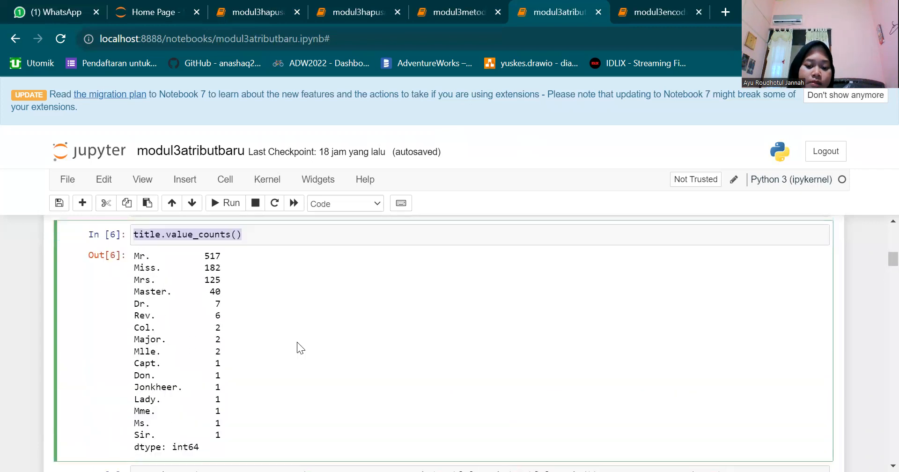
{"action": "scroll", "coordinate": [310, 321], "scroll_direction": "up", "scroll_amount": 2}
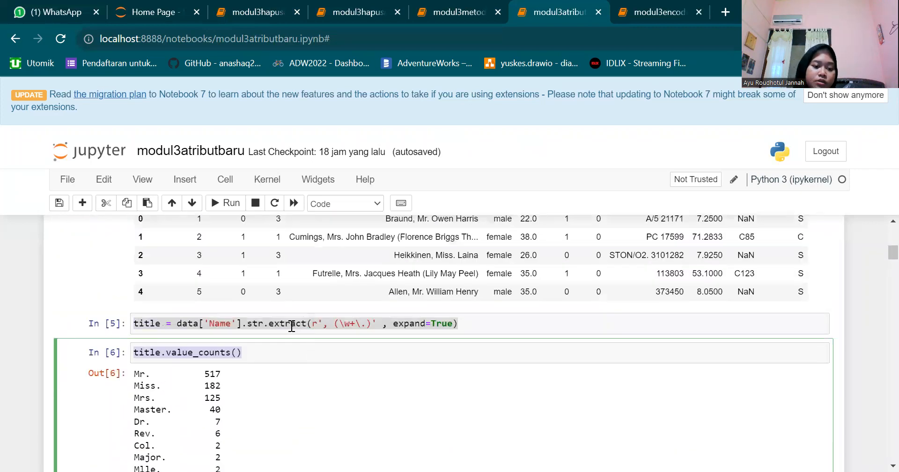
{"action": "scroll", "coordinate": [273, 346], "scroll_direction": "down", "scroll_amount": 4}
{"action": "scroll", "coordinate": [295, 335], "scroll_direction": "up", "scroll_amount": 1}
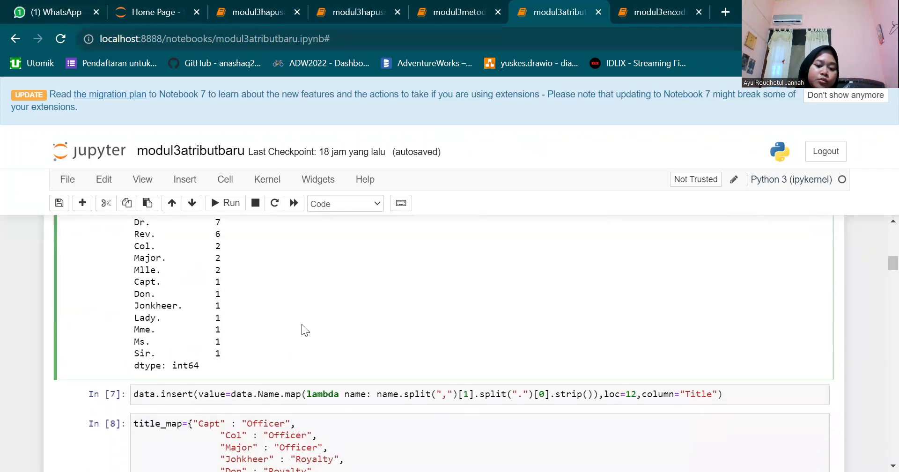
{"action": "scroll", "coordinate": [330, 333], "scroll_direction": "up", "scroll_amount": 1}
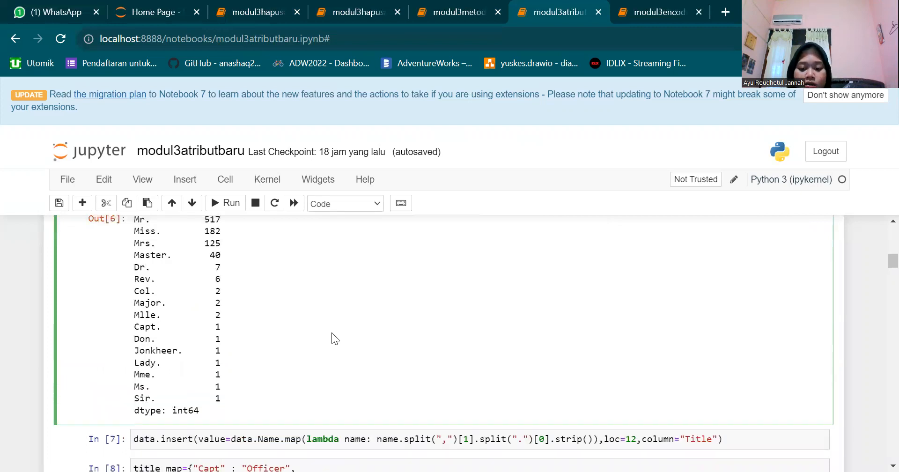
{"action": "scroll", "coordinate": [332, 332], "scroll_direction": "down", "scroll_amount": 1}
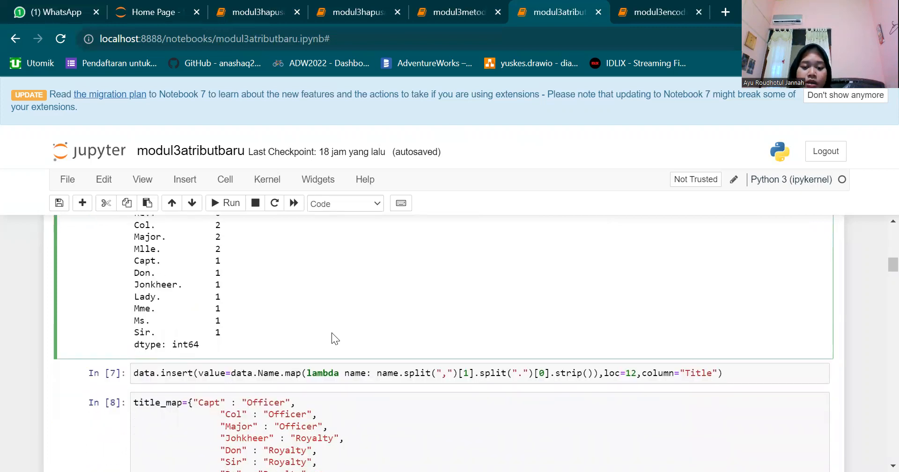
{"action": "scroll", "coordinate": [332, 333], "scroll_direction": "down", "scroll_amount": 1}
{"action": "scroll", "coordinate": [331, 332], "scroll_direction": "up", "scroll_amount": 1}
{"action": "scroll", "coordinate": [332, 336], "scroll_direction": "up", "scroll_amount": 1}
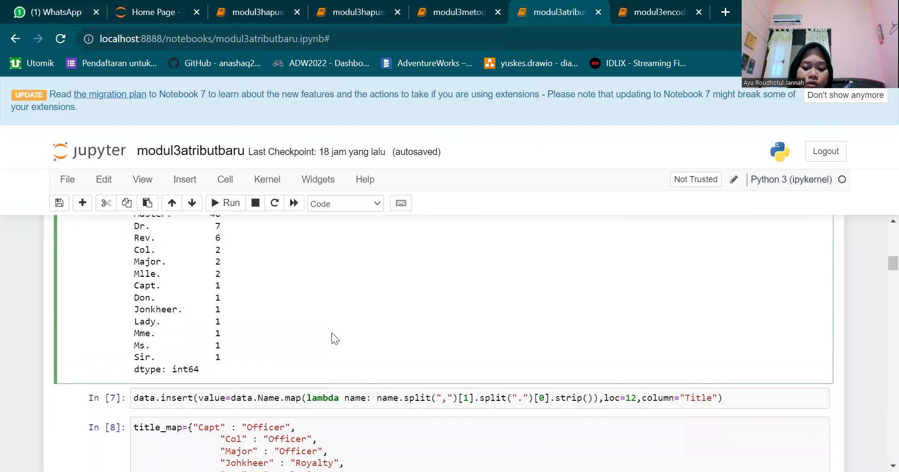
Highlight the data.insert code in In [7] that adds the Title column at loc=12
{"action": "scroll", "coordinate": [331, 332], "scroll_direction": "down", "scroll_amount": 1}
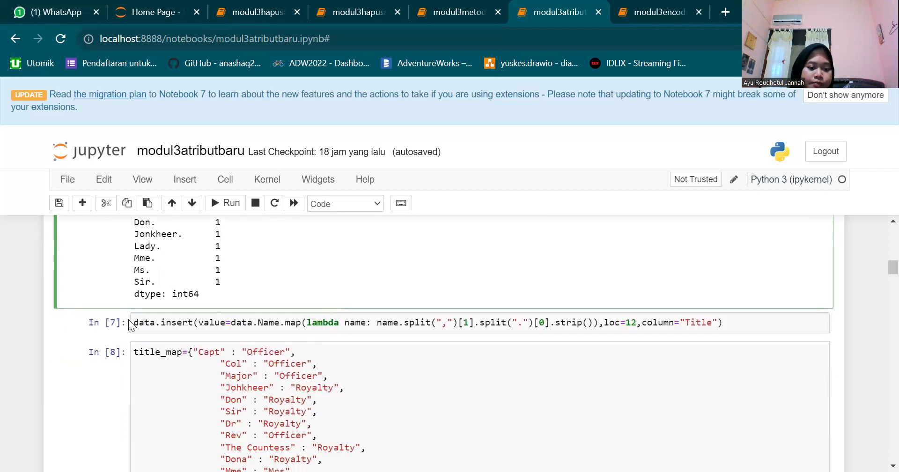
{"action": "left_click", "coordinate": [133, 321]}
{"action": "triple_click", "coordinate": [133, 321]}
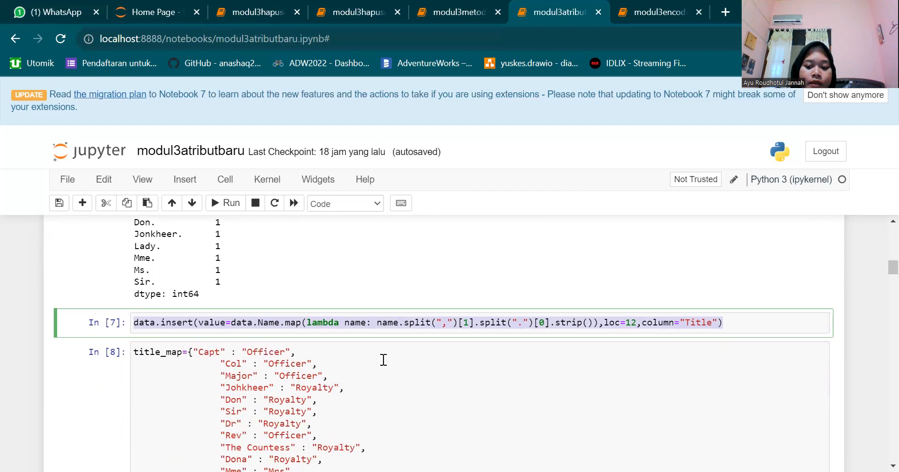
Highlight the whole title_map dictionary in In [8] and read its title groupings through to the last entry
{"action": "scroll", "coordinate": [383, 360], "scroll_direction": "down", "scroll_amount": 1}
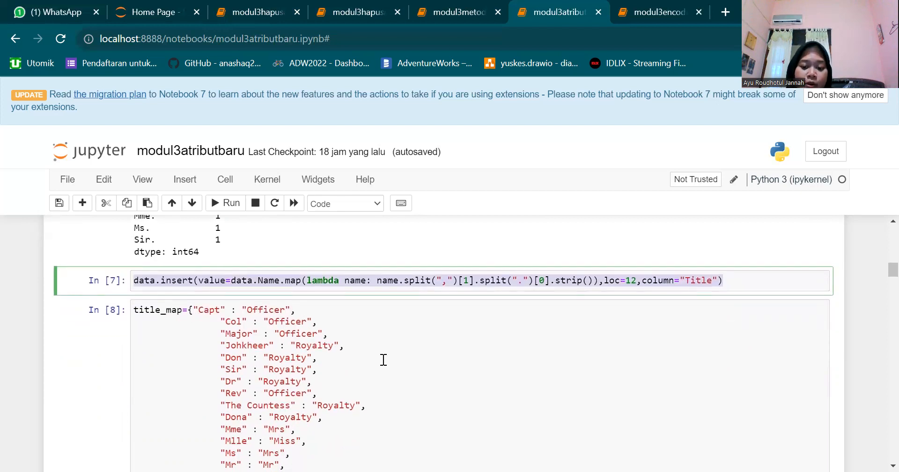
{"action": "scroll", "coordinate": [393, 349], "scroll_direction": "down", "scroll_amount": 1}
{"action": "left_click", "coordinate": [279, 346]}
{"action": "key", "text": "ctrl+a"}
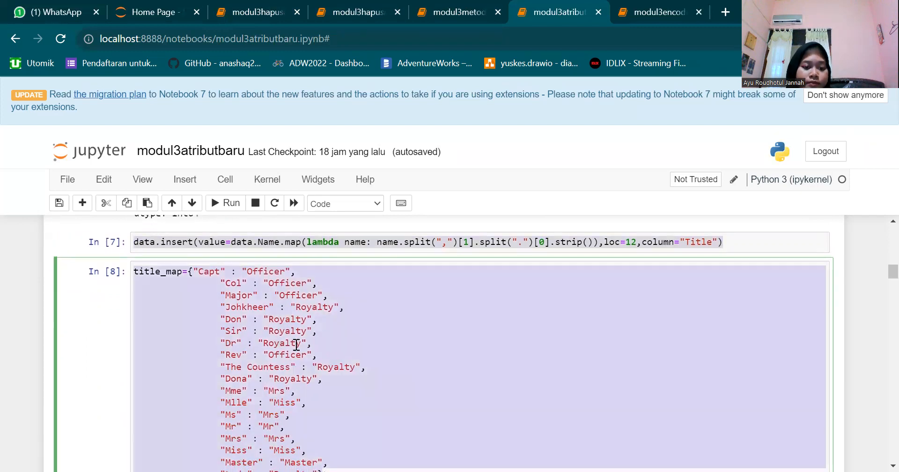
{"action": "scroll", "coordinate": [299, 343], "scroll_direction": "down", "scroll_amount": 2}
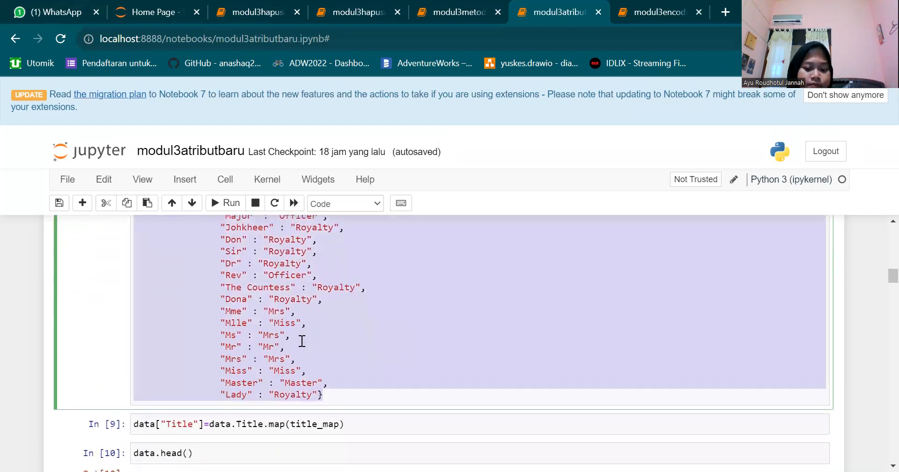
Examine the Title mapping cell and the data.head() table below it, highlighting the Title column header
{"action": "scroll", "coordinate": [301, 341], "scroll_direction": "down", "scroll_amount": 2}
{"action": "left_click", "coordinate": [370, 342]}
{"action": "left_click", "coordinate": [279, 370]}
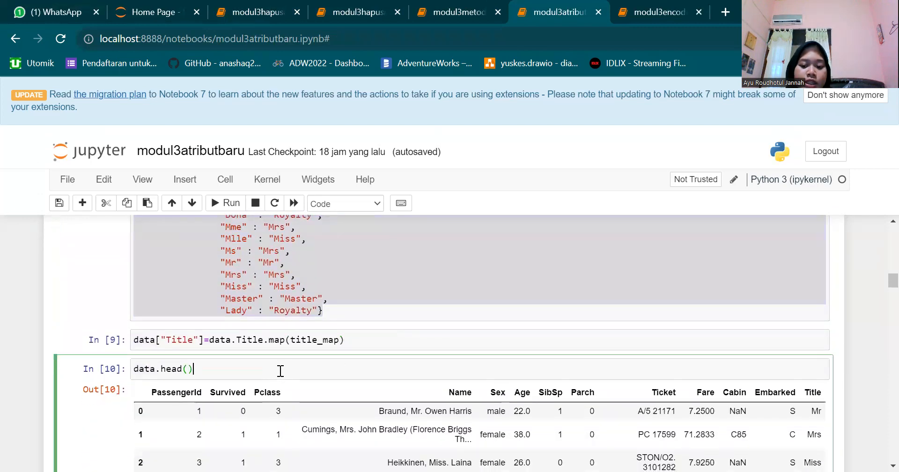
{"action": "scroll", "coordinate": [282, 365], "scroll_direction": "down", "scroll_amount": 3}
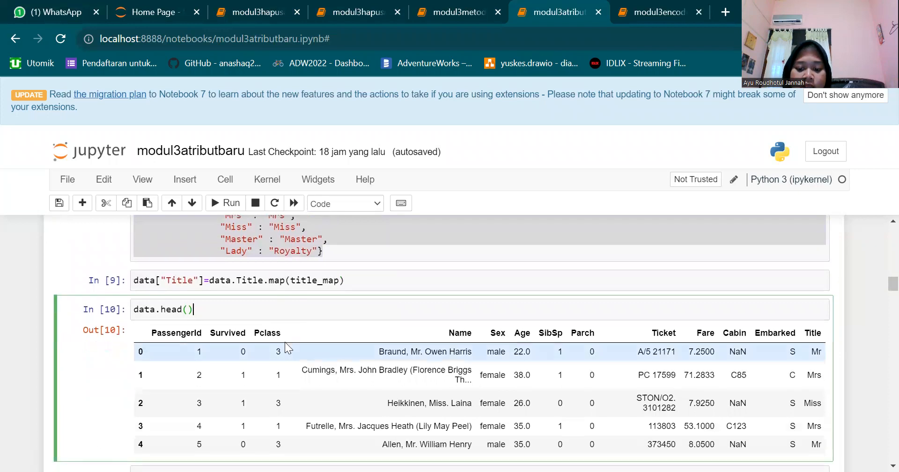
{"action": "scroll", "coordinate": [286, 349], "scroll_direction": "down", "scroll_amount": 1}
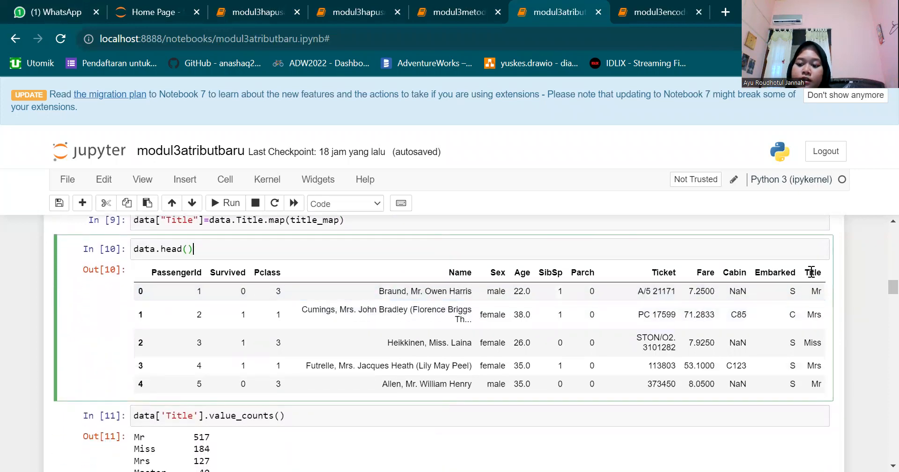
{"action": "left_click_drag", "start_coordinate": [806, 272], "coordinate": [818, 272]}
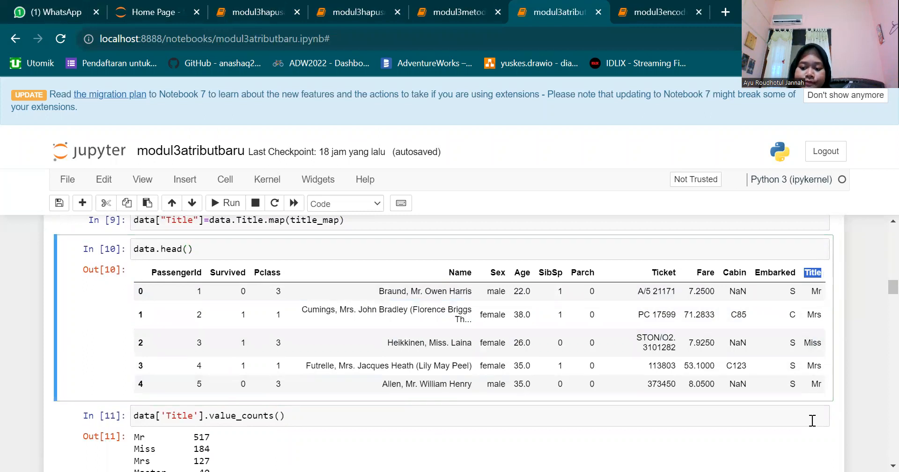
Highlight data['Title'].value_counts() in In [11] and read the counts of the mapped titles
{"action": "scroll", "coordinate": [367, 330], "scroll_direction": "down", "scroll_amount": 1}
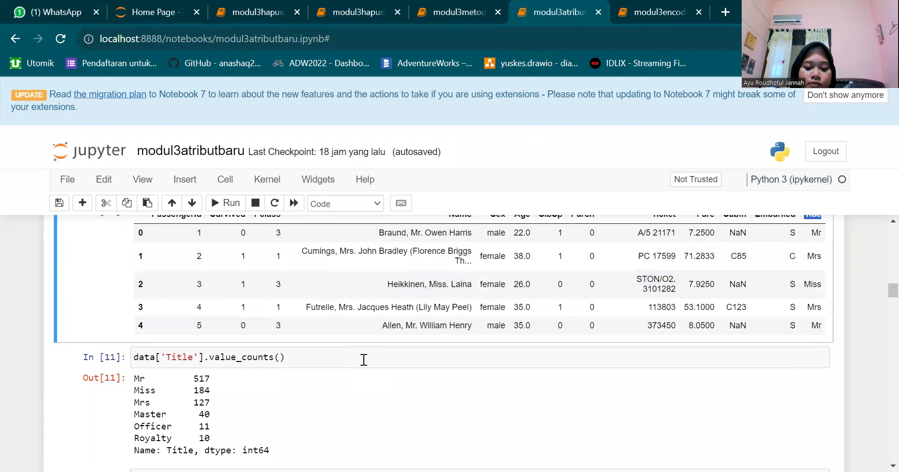
{"action": "scroll", "coordinate": [363, 359], "scroll_direction": "down", "scroll_amount": 1}
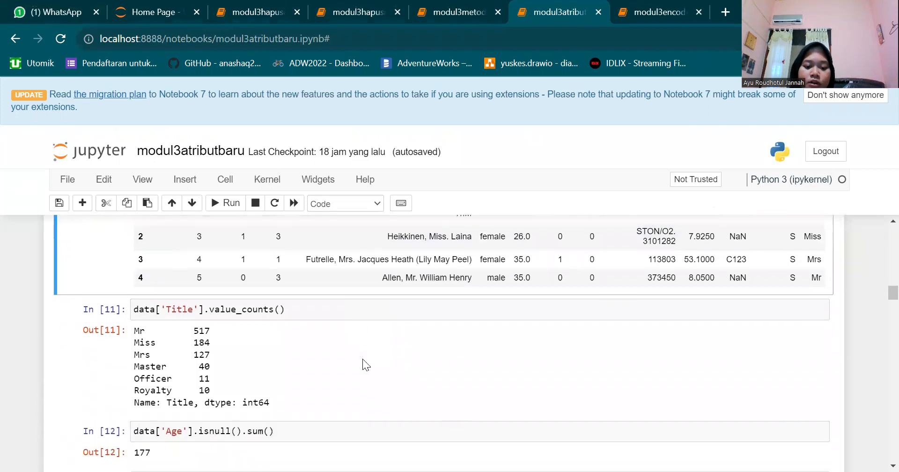
{"action": "left_click", "coordinate": [379, 328]}
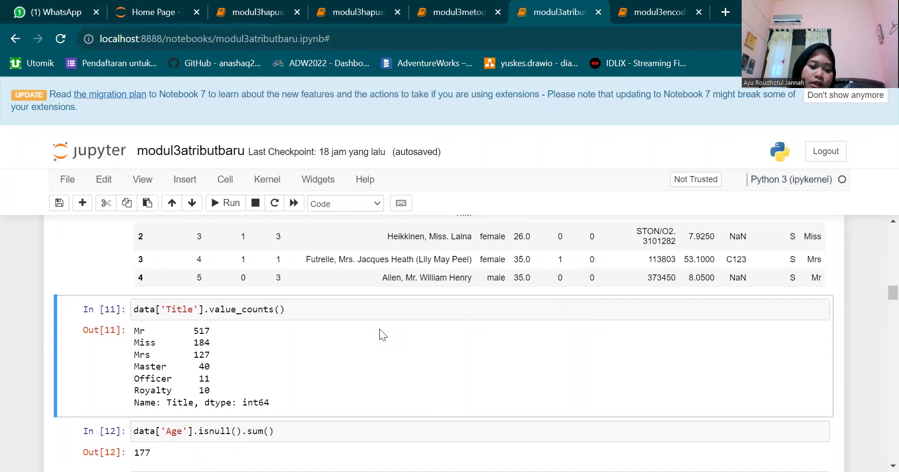
{"action": "scroll", "coordinate": [379, 329], "scroll_direction": "down", "scroll_amount": 1}
{"action": "left_click_drag", "start_coordinate": [285, 279], "coordinate": [116, 280]}
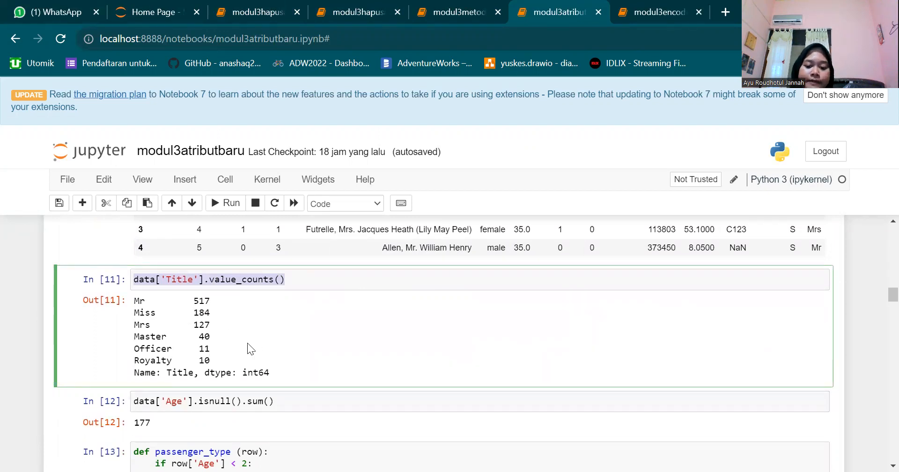
Highlight data['Age'].isnull().sum() in In [12] and read the number of missing ages
{"action": "scroll", "coordinate": [262, 349], "scroll_direction": "down", "scroll_amount": 1}
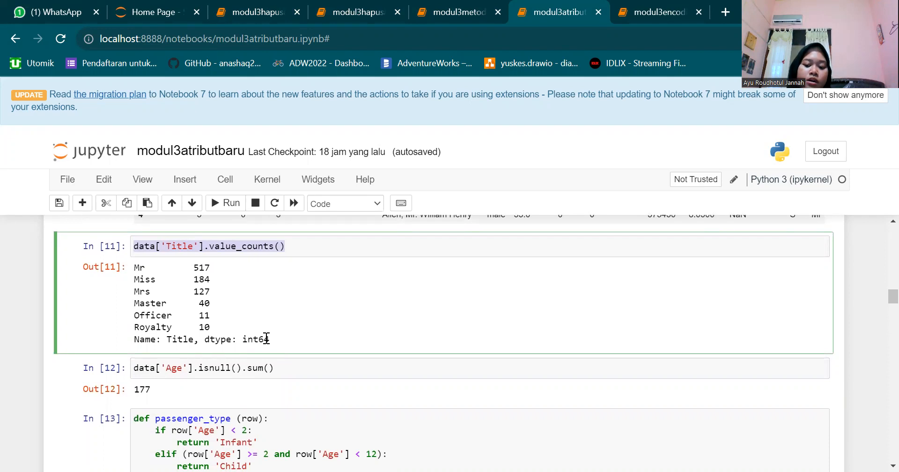
{"action": "scroll", "coordinate": [206, 370], "scroll_direction": "down", "scroll_amount": 1}
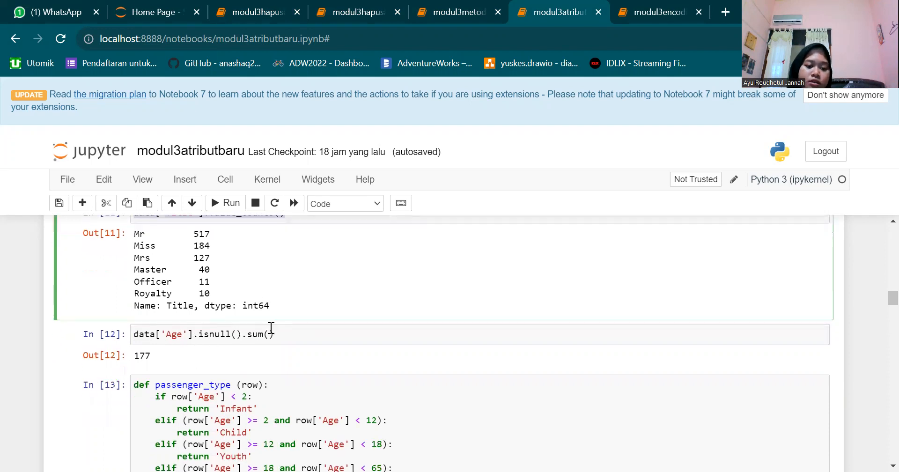
{"action": "left_click_drag", "start_coordinate": [287, 336], "coordinate": [134, 335]}
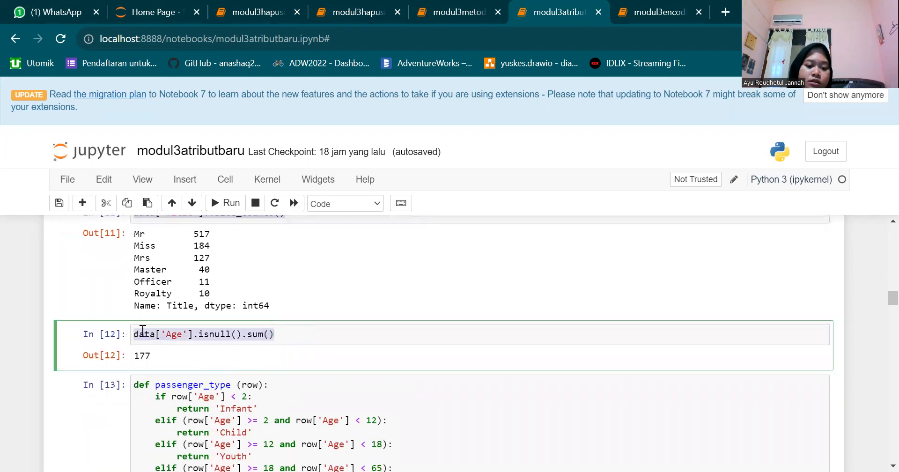
Highlight the whole passenger_type function in In [13] and read its age and title conditions through to the else branch
{"action": "left_click", "coordinate": [368, 300]}
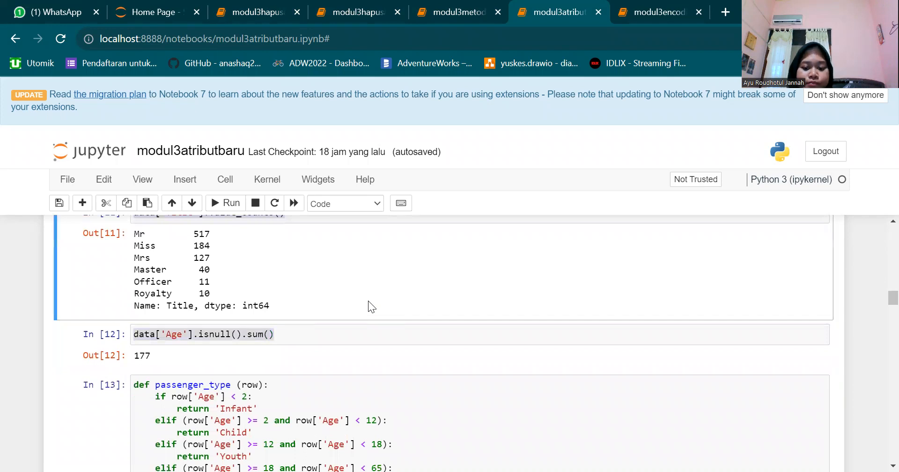
{"action": "scroll", "coordinate": [368, 301], "scroll_direction": "down", "scroll_amount": 3}
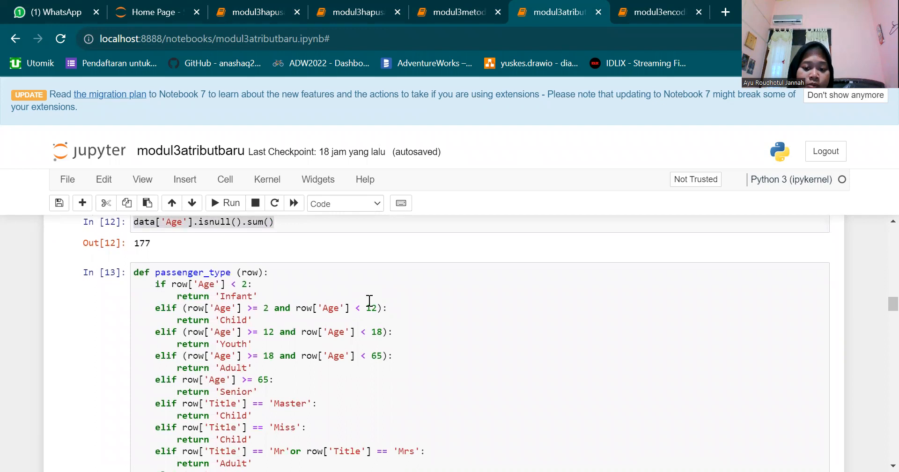
{"action": "scroll", "coordinate": [369, 300], "scroll_direction": "down", "scroll_amount": 1}
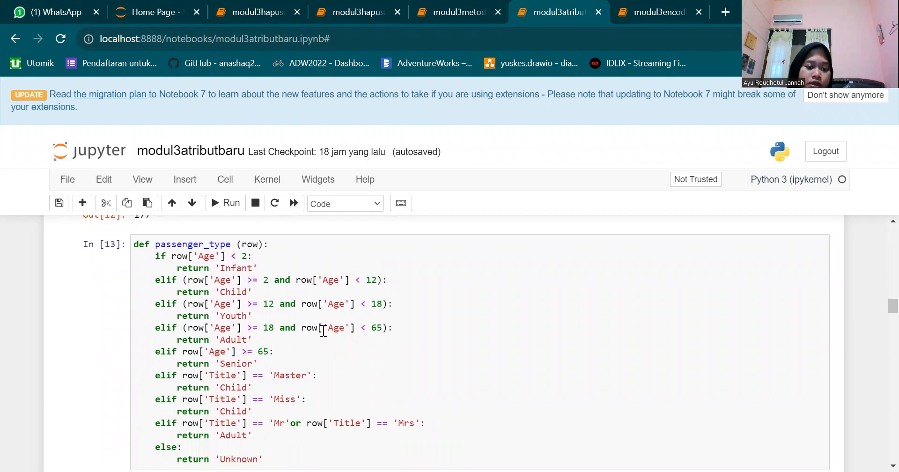
{"action": "scroll", "coordinate": [293, 425], "scroll_direction": "down", "scroll_amount": 1}
{"action": "left_click_drag", "start_coordinate": [294, 425], "coordinate": [128, 277]}
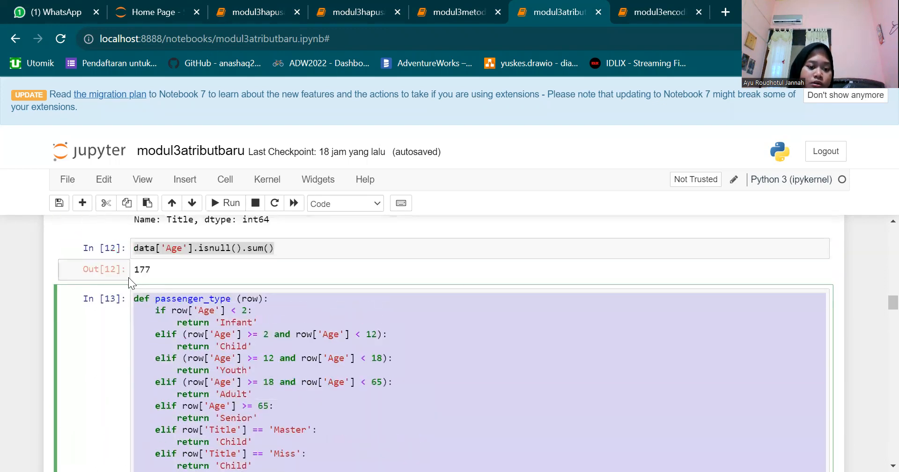
{"action": "scroll", "coordinate": [348, 351], "scroll_direction": "down", "scroll_amount": 1}
{"action": "scroll", "coordinate": [347, 351], "scroll_direction": "down", "scroll_amount": 2}
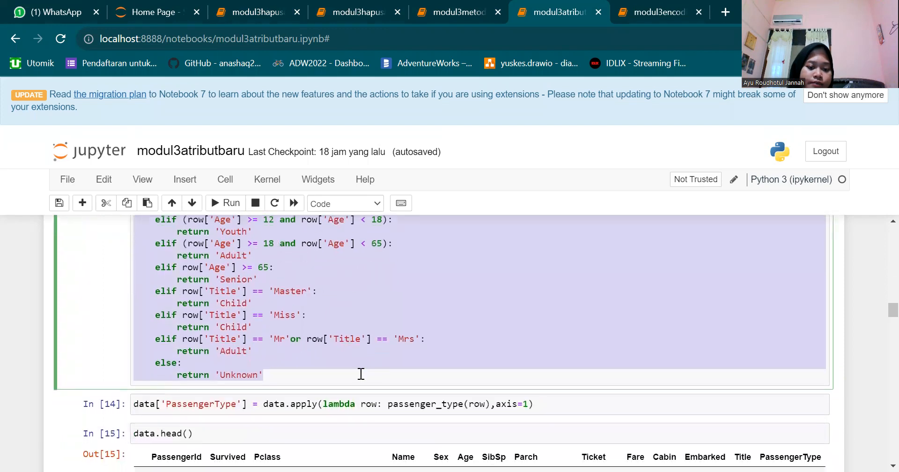
{"action": "left_click", "coordinate": [360, 374]}
Highlight the passenger_type apply line in In [14] and examine the PassengerType column in the In [15] data.head() table
{"action": "scroll", "coordinate": [360, 375], "scroll_direction": "down", "scroll_amount": 2}
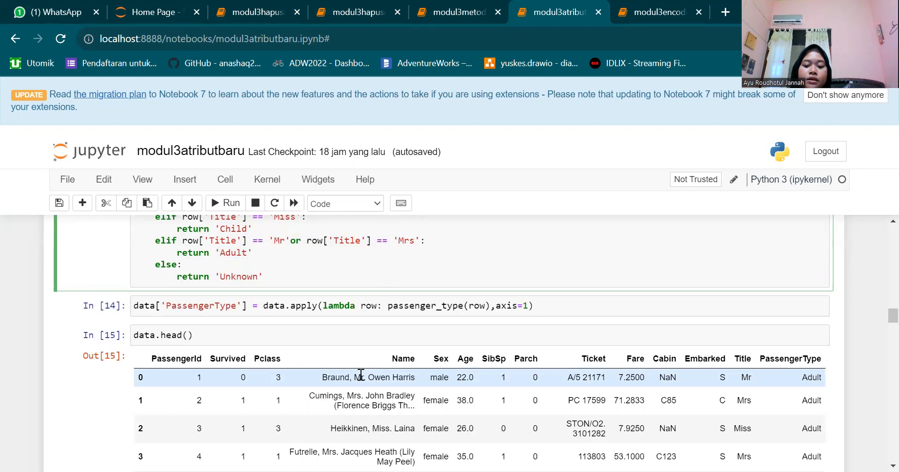
{"action": "scroll", "coordinate": [314, 355], "scroll_direction": "down", "scroll_amount": 1}
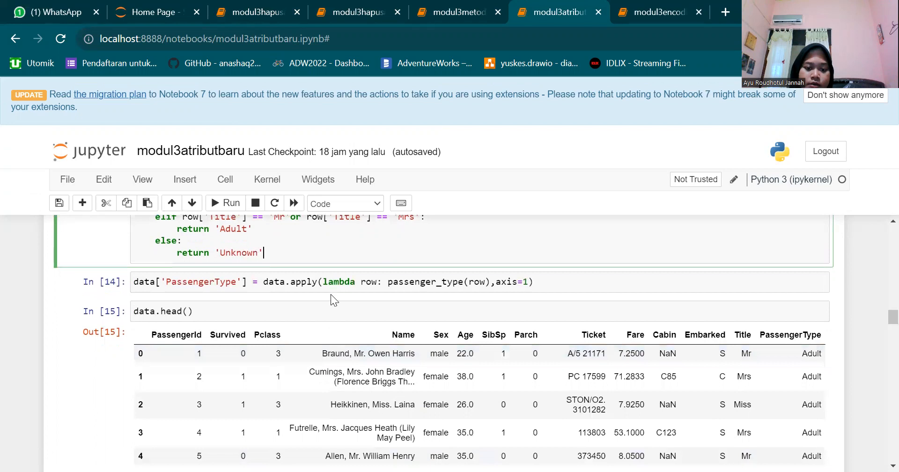
{"action": "left_click", "coordinate": [199, 280]}
{"action": "key", "text": "ctrl+a"}
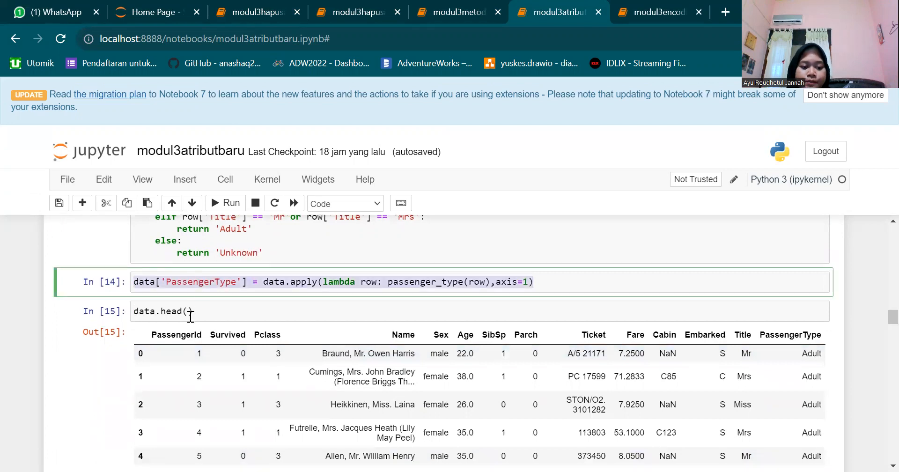
{"action": "left_click", "coordinate": [208, 311]}
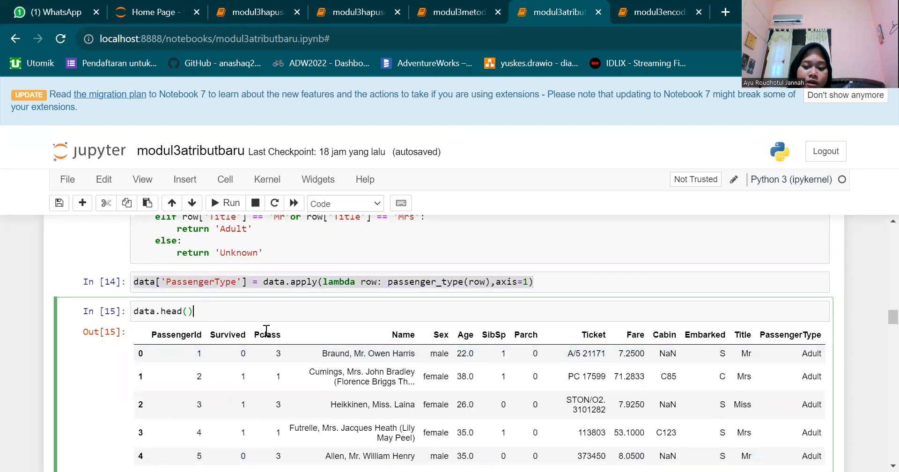
{"action": "scroll", "coordinate": [281, 335], "scroll_direction": "down", "scroll_amount": 2}
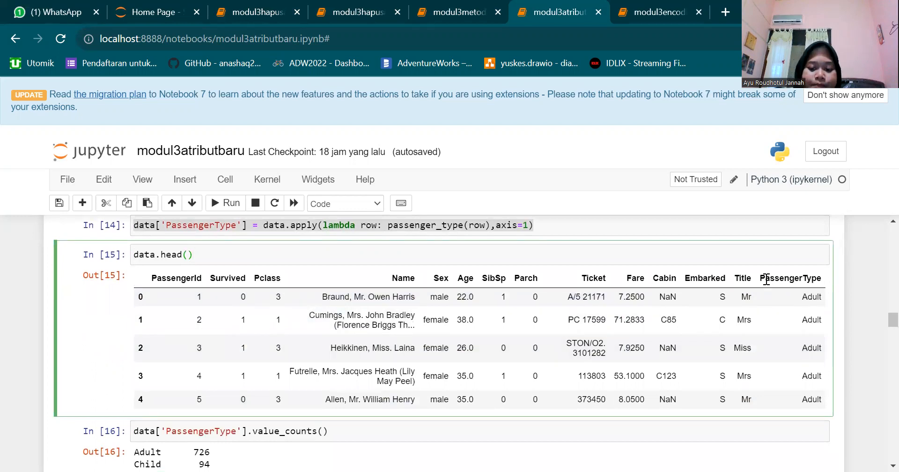
{"action": "scroll", "coordinate": [702, 357], "scroll_direction": "down", "scroll_amount": 1}
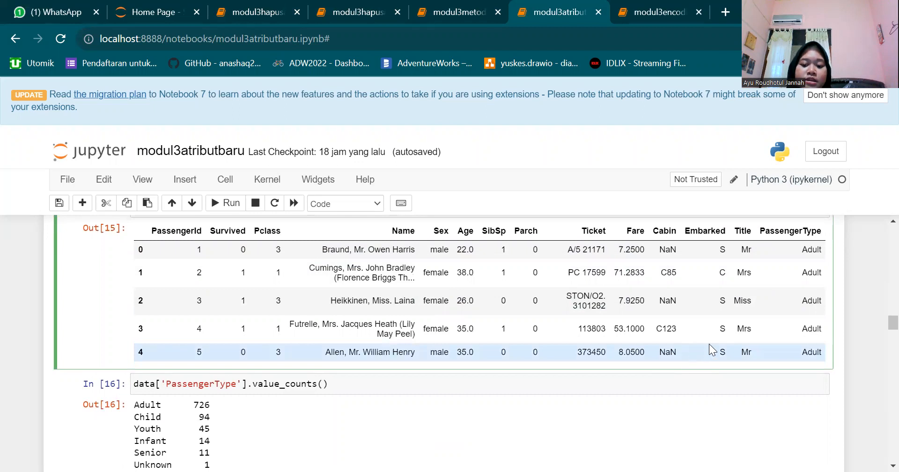
Highlight data['PassengerType'].value_counts() in In [16] and read the count of each passenger type
{"action": "scroll", "coordinate": [709, 344], "scroll_direction": "down", "scroll_amount": 1}
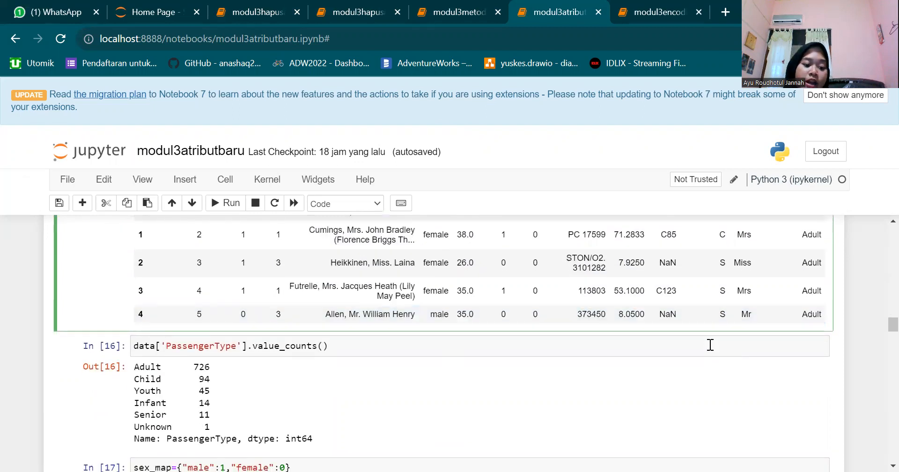
{"action": "scroll", "coordinate": [710, 344], "scroll_direction": "down", "scroll_amount": 1}
{"action": "left_click", "coordinate": [353, 301]}
{"action": "key", "text": "ctrl+a"}
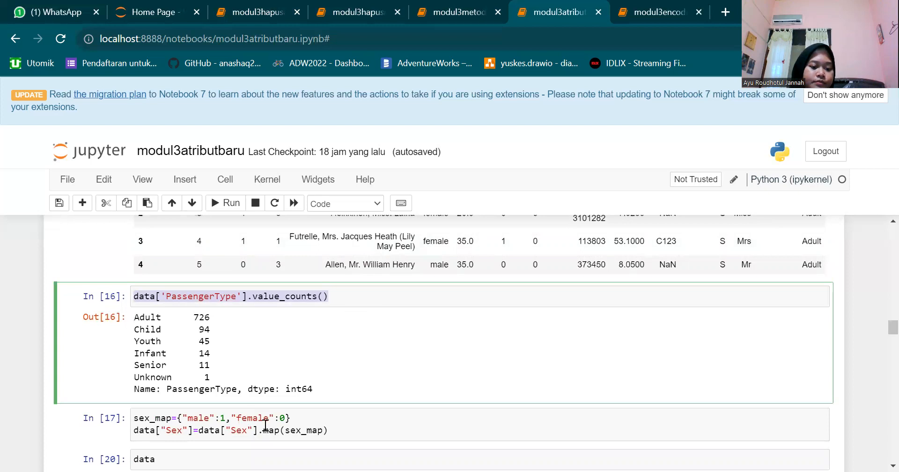
{"action": "scroll", "coordinate": [337, 414], "scroll_direction": "down", "scroll_amount": 1}
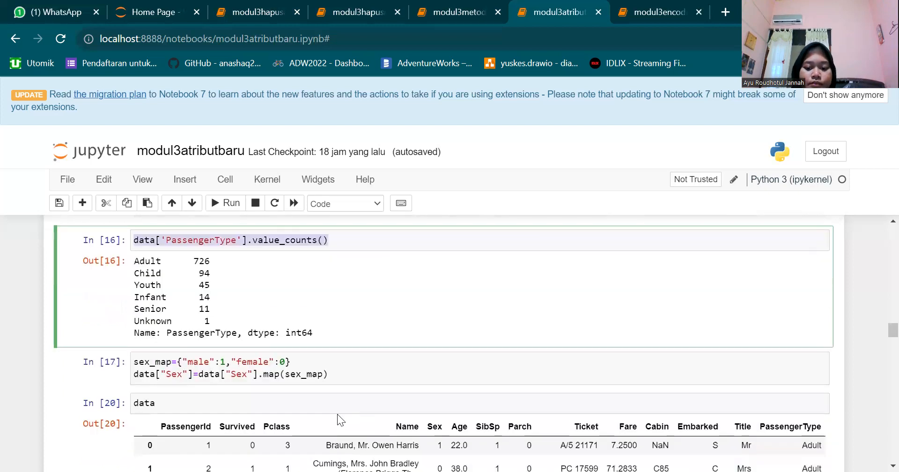
Highlight the sex_map dictionary and the Sex column mapping in In [17] and read the code
{"action": "scroll", "coordinate": [337, 414], "scroll_direction": "down", "scroll_amount": 1}
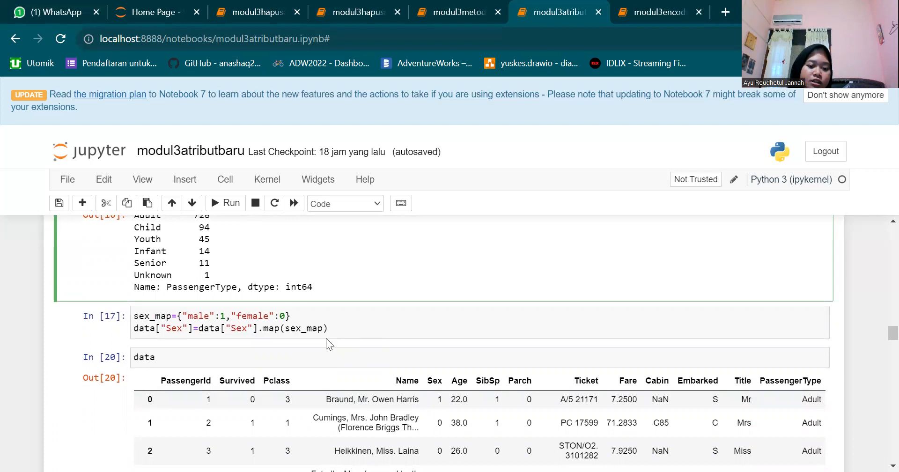
{"action": "left_click", "coordinate": [334, 328]}
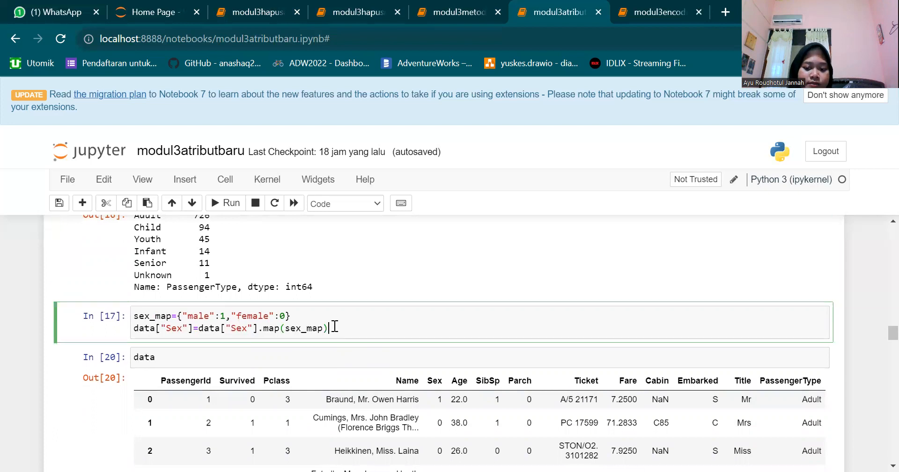
{"action": "key", "text": "ctrl+a"}
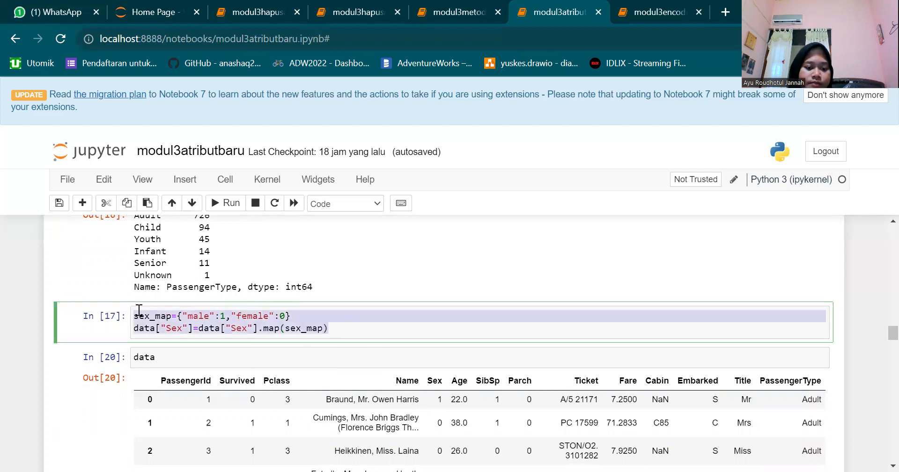
{"action": "left_click", "coordinate": [386, 333]}
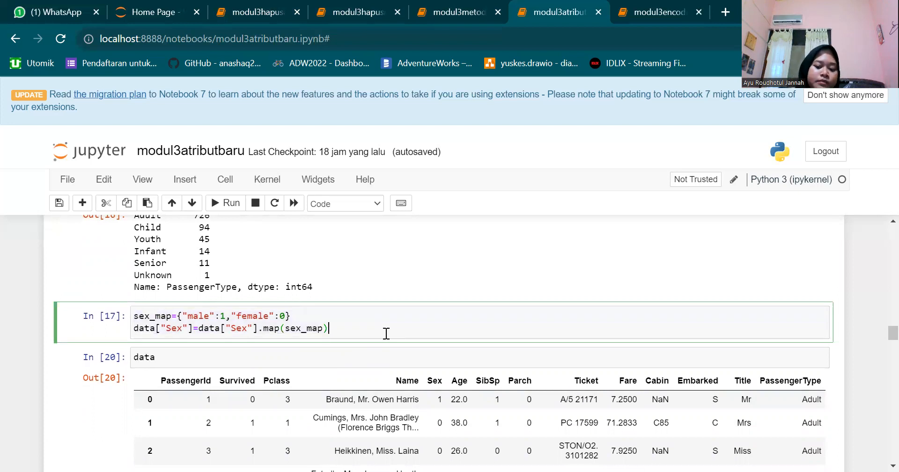
Compare the Sex column in the In [20] data table with the unmapped Sex column in the In [15] table
{"action": "scroll", "coordinate": [386, 333], "scroll_direction": "down", "scroll_amount": 1}
{"action": "left_click", "coordinate": [359, 292]}
{"action": "scroll", "coordinate": [358, 288], "scroll_direction": "down", "scroll_amount": 1}
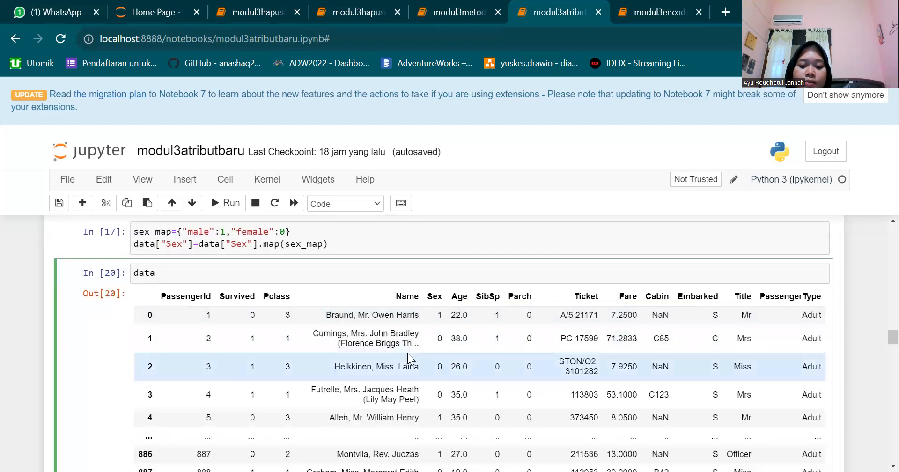
{"action": "scroll", "coordinate": [410, 357], "scroll_direction": "down", "scroll_amount": 1}
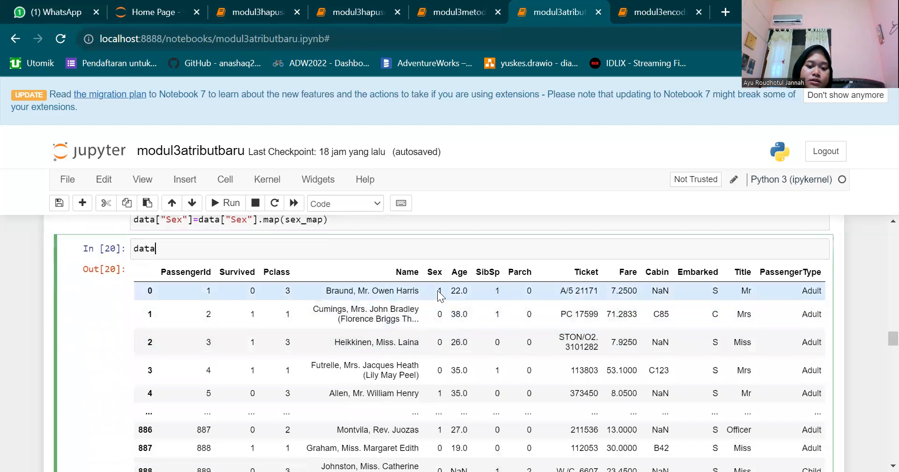
{"action": "scroll", "coordinate": [440, 292], "scroll_direction": "up", "scroll_amount": 9}
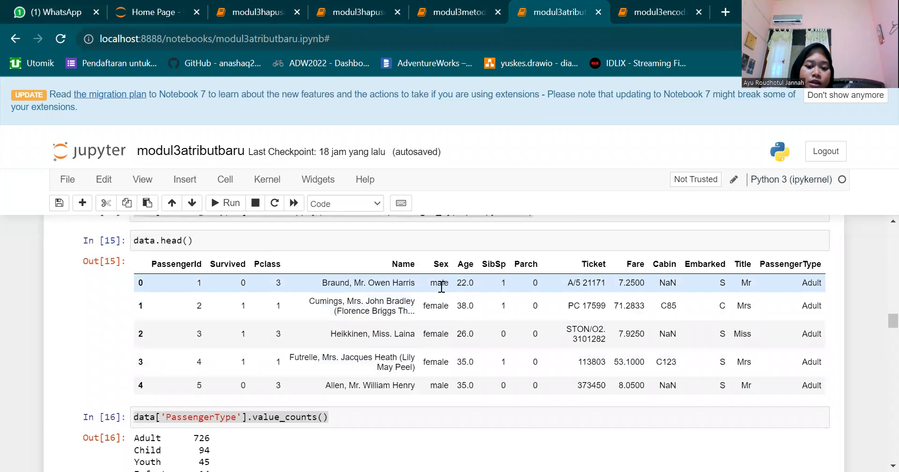
{"action": "scroll", "coordinate": [441, 286], "scroll_direction": "down", "scroll_amount": 9}
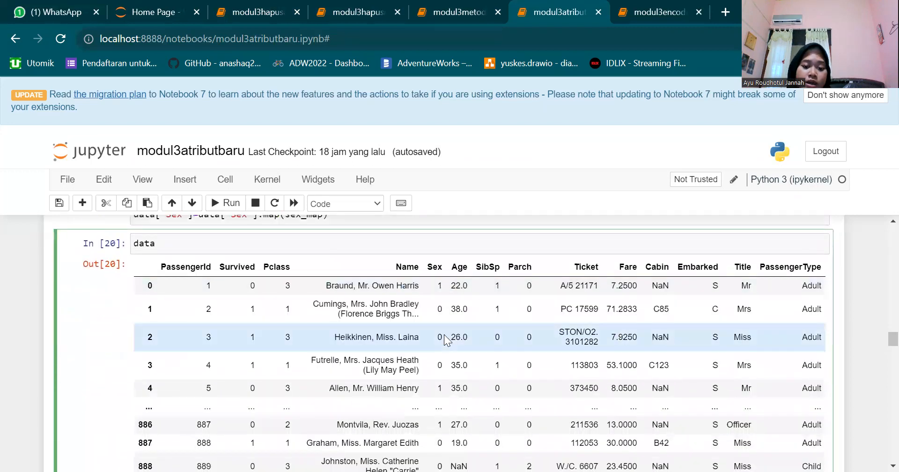
{"action": "scroll", "coordinate": [444, 334], "scroll_direction": "up", "scroll_amount": 1}
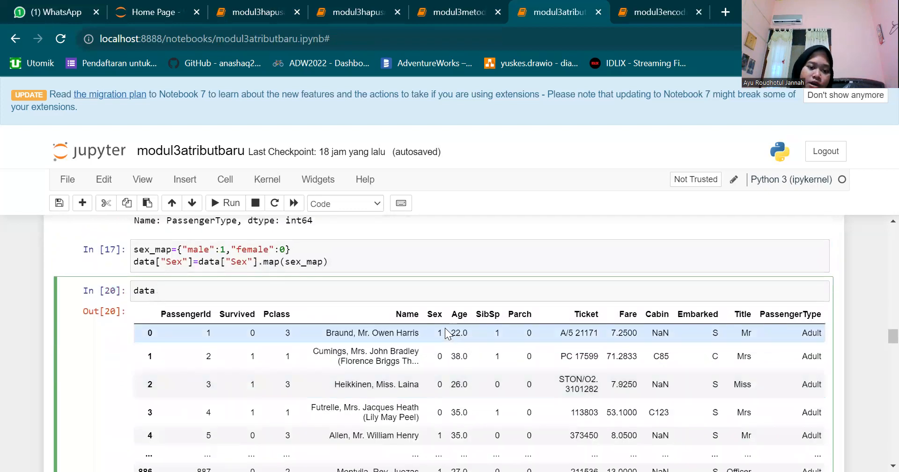
{"action": "scroll", "coordinate": [445, 329], "scroll_direction": "down", "scroll_amount": 1}
Highlight the pass_type dictionary and the PassengerType mapping in In [21] and read the code
{"action": "scroll", "coordinate": [444, 327], "scroll_direction": "down", "scroll_amount": 5}
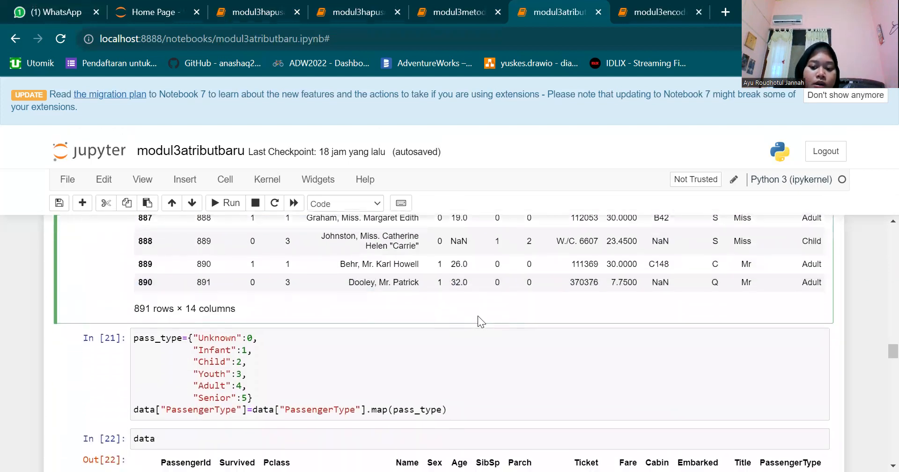
{"action": "scroll", "coordinate": [478, 316], "scroll_direction": "down", "scroll_amount": 1}
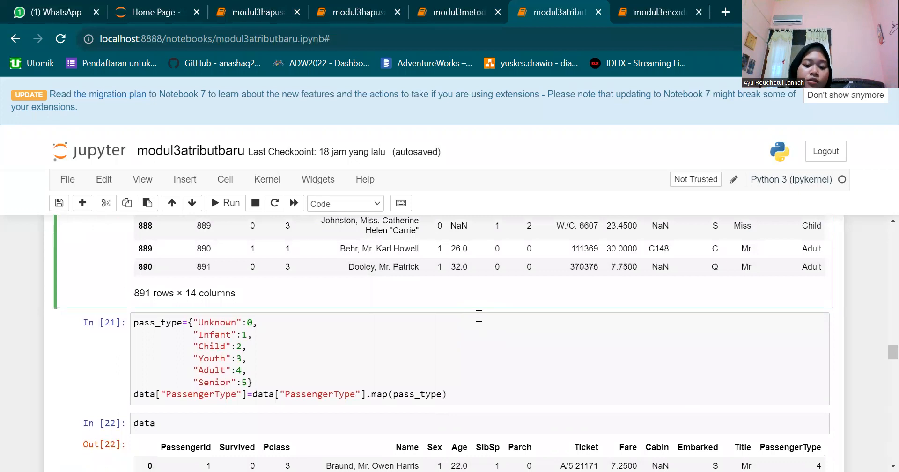
{"action": "scroll", "coordinate": [479, 315], "scroll_direction": "down", "scroll_amount": 1}
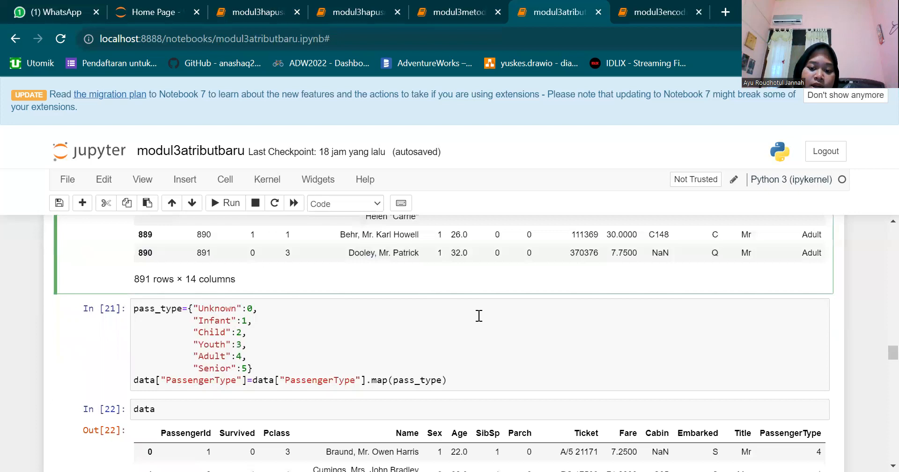
{"action": "left_click", "coordinate": [406, 350]}
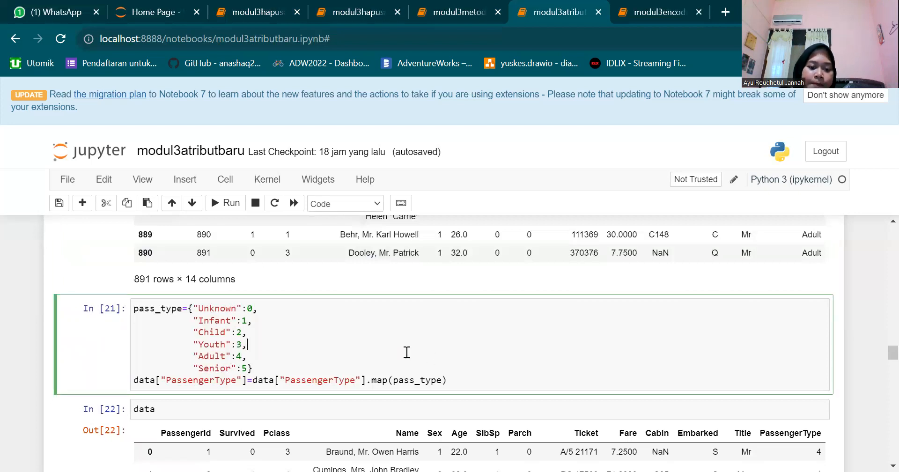
{"action": "left_click", "coordinate": [455, 381]}
{"action": "key", "text": "ctrl+a"}
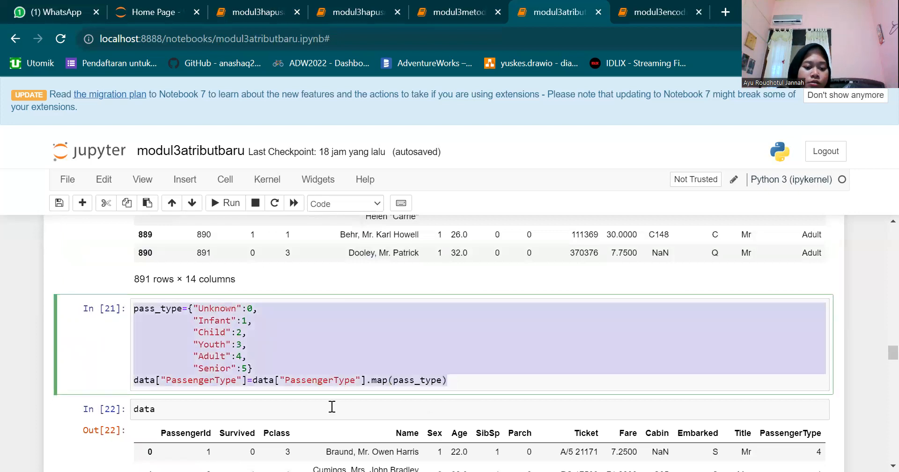
Examine the mapped PassengerType column in the In [22] data table
{"action": "scroll", "coordinate": [332, 407], "scroll_direction": "down", "scroll_amount": 2}
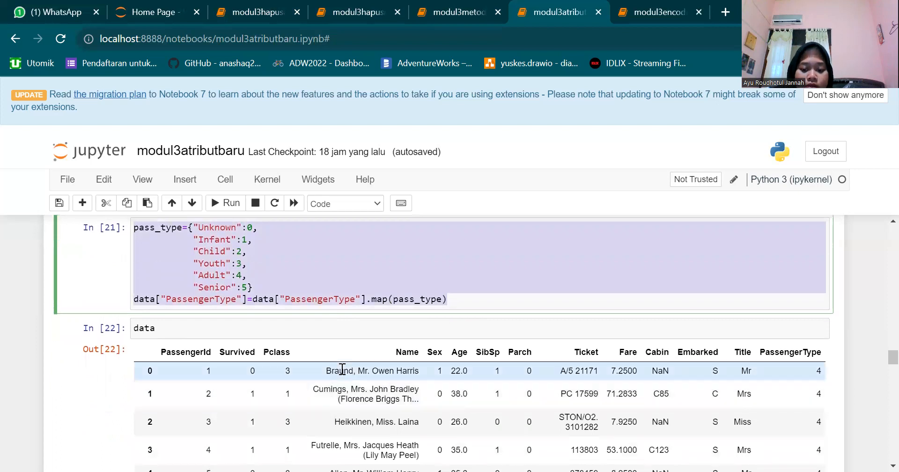
{"action": "scroll", "coordinate": [342, 370], "scroll_direction": "down", "scroll_amount": 2}
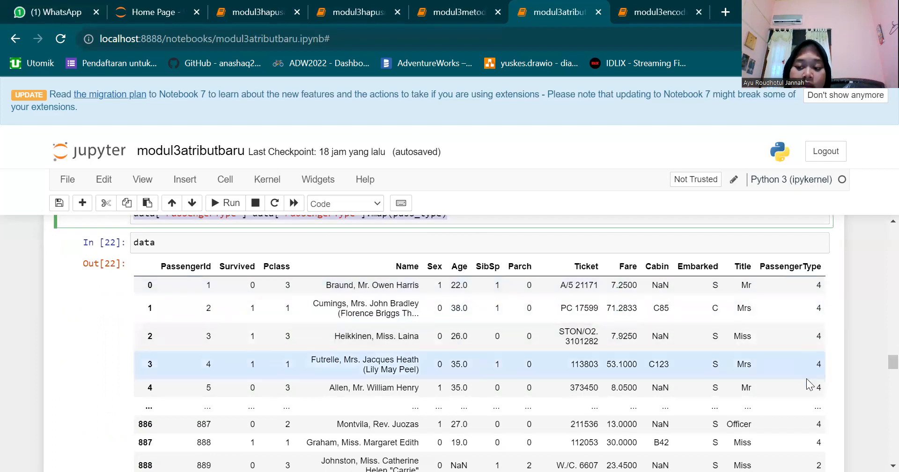
{"action": "scroll", "coordinate": [768, 376], "scroll_direction": "up", "scroll_amount": 2}
Highlight the LabelEncoder import in In [23] and the pd.get_dummies line for the Sex column in In [24]
{"action": "scroll", "coordinate": [436, 301], "scroll_direction": "down", "scroll_amount": 5}
{"action": "scroll", "coordinate": [436, 301], "scroll_direction": "down", "scroll_amount": 2}
{"action": "scroll", "coordinate": [436, 300], "scroll_direction": "up", "scroll_amount": 1}
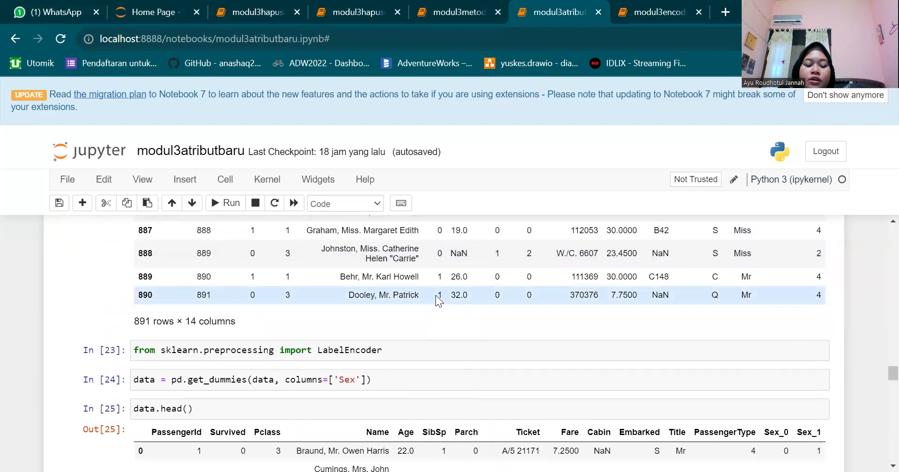
{"action": "scroll", "coordinate": [435, 294], "scroll_direction": "down", "scroll_amount": 1}
{"action": "scroll", "coordinate": [437, 295], "scroll_direction": "up", "scroll_amount": 1}
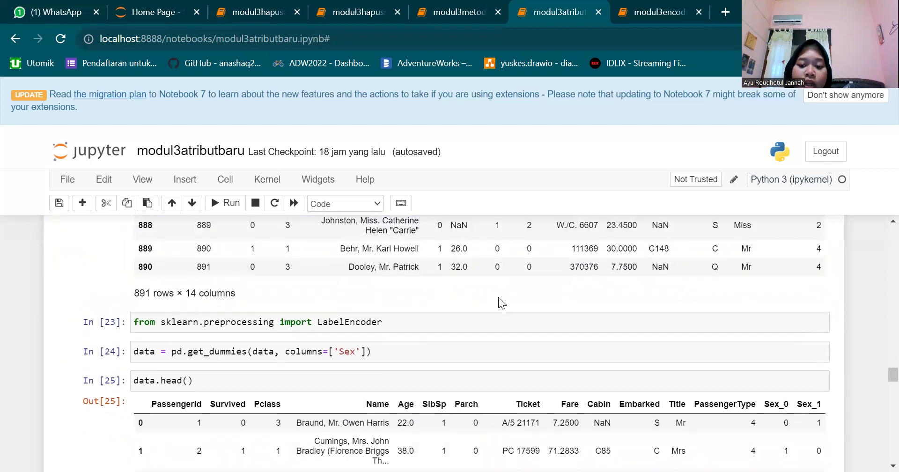
{"action": "left_click", "coordinate": [415, 319]}
{"action": "key", "text": "ctrl+a"}
{"action": "left_click", "coordinate": [405, 354]}
{"action": "key", "text": "ctrl+a"}
Highlight data.head() in In [25] and examine the Sex_0 and Sex_1 columns in its output table
{"action": "left_click", "coordinate": [354, 379]}
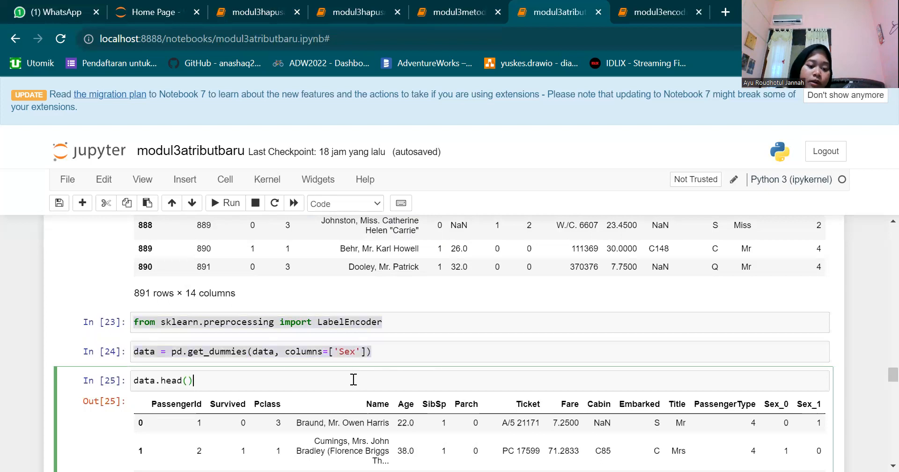
{"action": "key", "text": "ctrl+a"}
{"action": "left_click", "coordinate": [354, 379]}
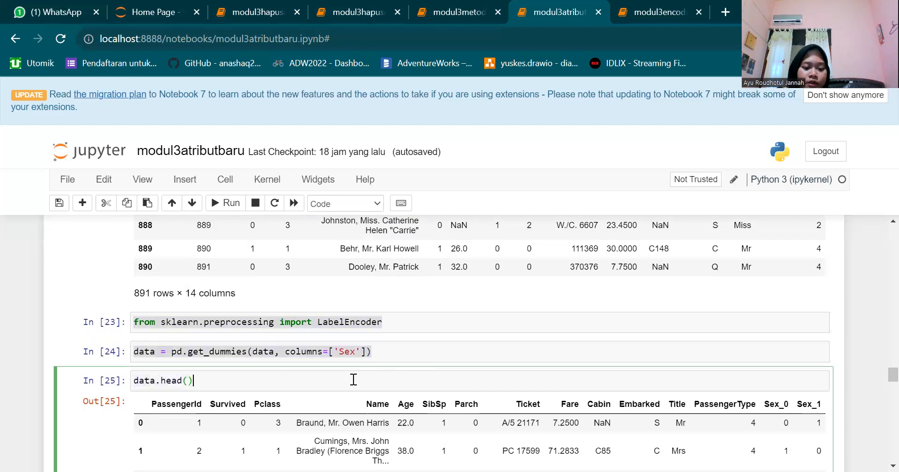
{"action": "scroll", "coordinate": [356, 375], "scroll_direction": "down", "scroll_amount": 3}
{"action": "scroll", "coordinate": [364, 363], "scroll_direction": "up", "scroll_amount": 1}
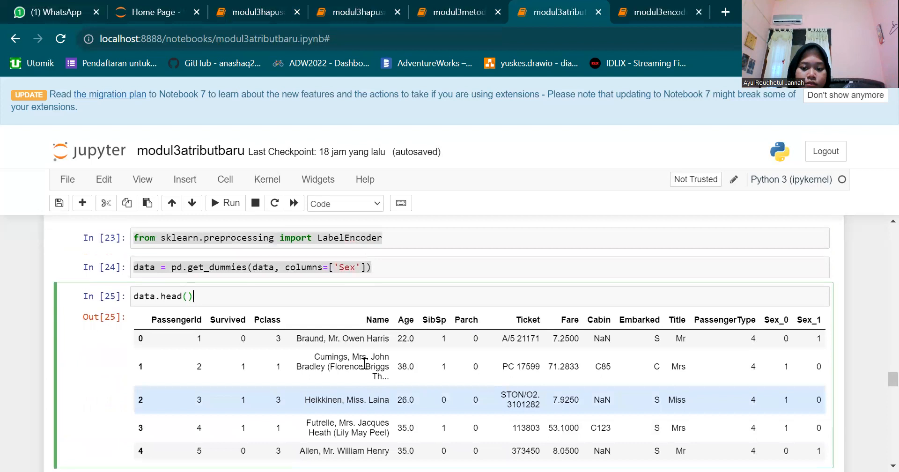
Highlight the LabelEncoder import in In [26], the pd.get_dummies line for Pclass in In [27] and data.head() in In [28]
{"action": "scroll", "coordinate": [364, 363], "scroll_direction": "down", "scroll_amount": 1}
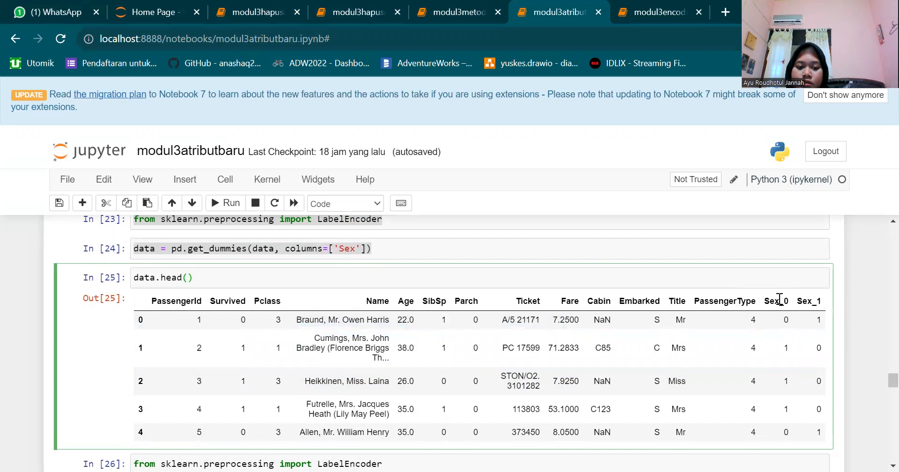
{"action": "scroll", "coordinate": [381, 365], "scroll_direction": "down", "scroll_amount": 3}
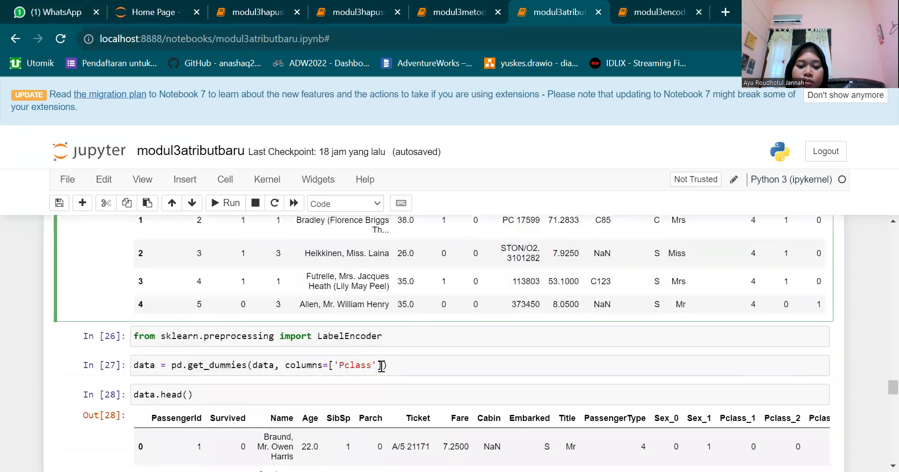
{"action": "scroll", "coordinate": [382, 365], "scroll_direction": "down", "scroll_amount": 1}
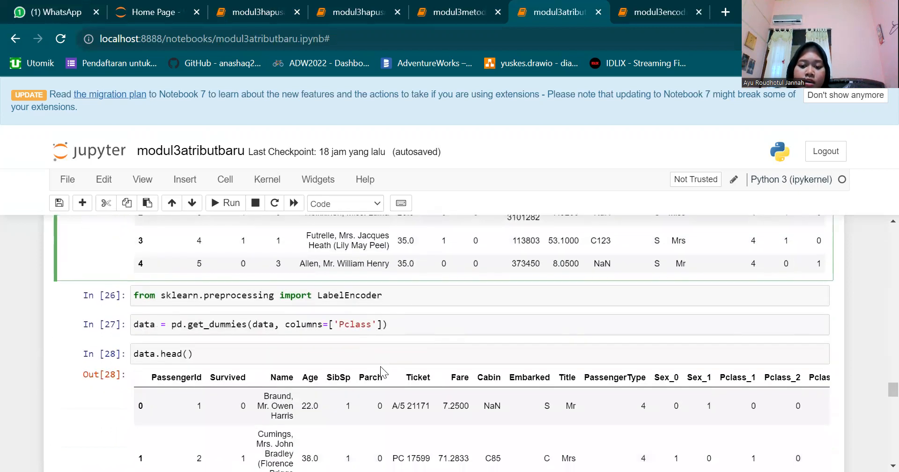
{"action": "left_click", "coordinate": [404, 299]}
{"action": "key", "text": "ctrl+a"}
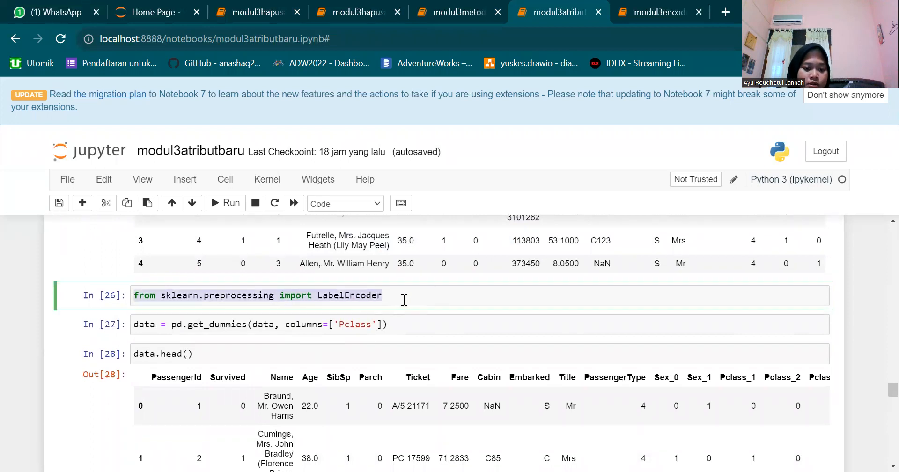
{"action": "left_click", "coordinate": [406, 328]}
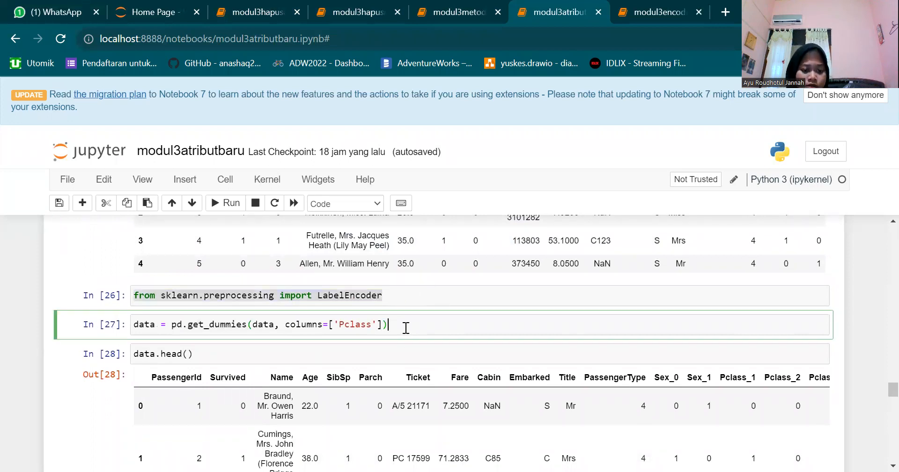
{"action": "key", "text": "ctrl+a"}
{"action": "left_click", "coordinate": [377, 347]}
{"action": "key", "text": "ctrl+a"}
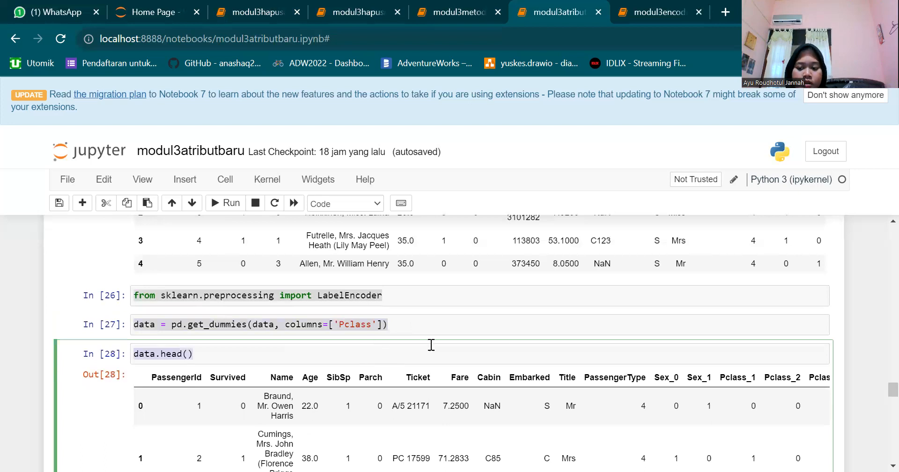
Compare the Pclass dummy columns in the In [28] output table with the earlier In [25] table
{"action": "scroll", "coordinate": [580, 330], "scroll_direction": "down", "scroll_amount": 1}
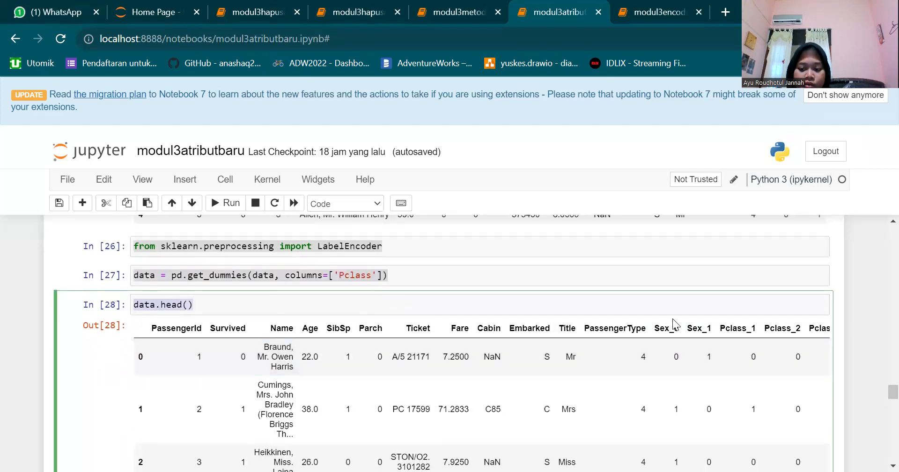
{"action": "scroll", "coordinate": [736, 331], "scroll_direction": "up", "scroll_amount": 4}
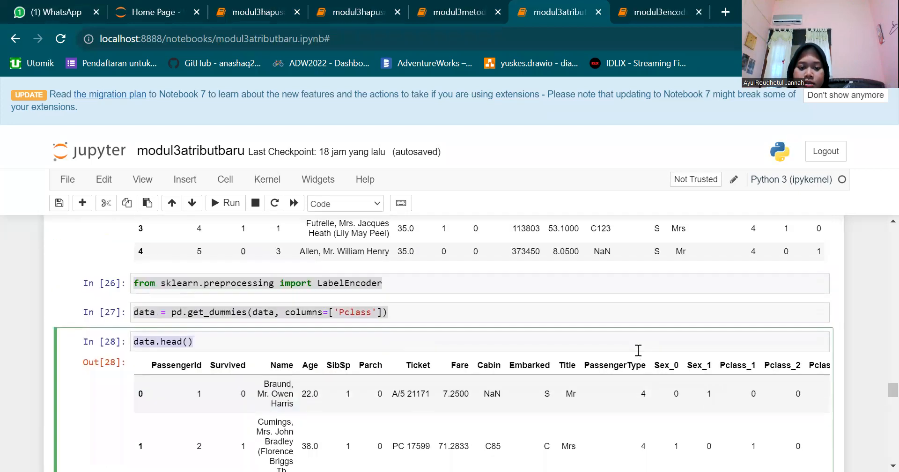
{"action": "scroll", "coordinate": [767, 328], "scroll_direction": "down", "scroll_amount": 4}
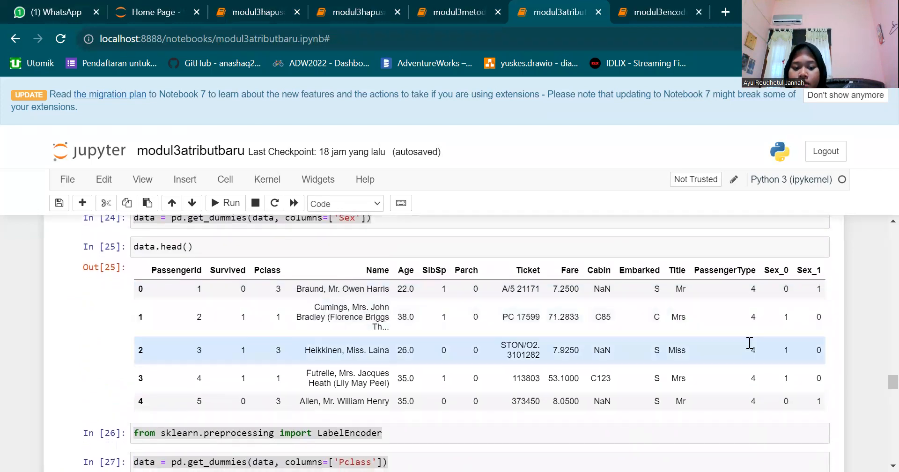
{"action": "scroll", "coordinate": [731, 316], "scroll_direction": "down", "scroll_amount": 4}
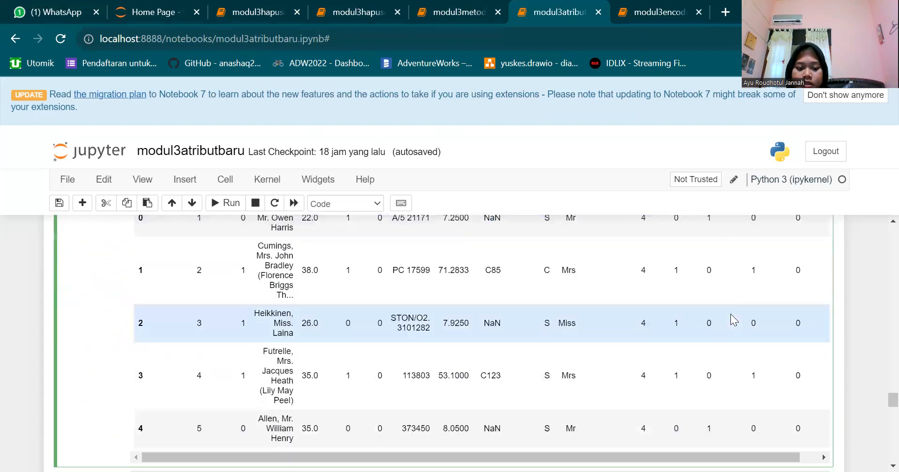
{"action": "scroll", "coordinate": [730, 313], "scroll_direction": "down", "scroll_amount": 3}
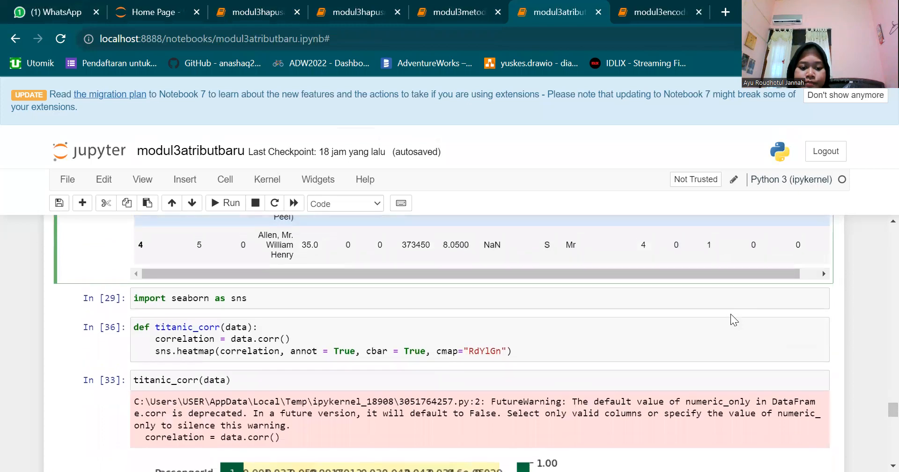
{"action": "scroll", "coordinate": [685, 329], "scroll_direction": "up", "scroll_amount": 3}
{"action": "scroll", "coordinate": [685, 330], "scroll_direction": "up", "scroll_amount": 1}
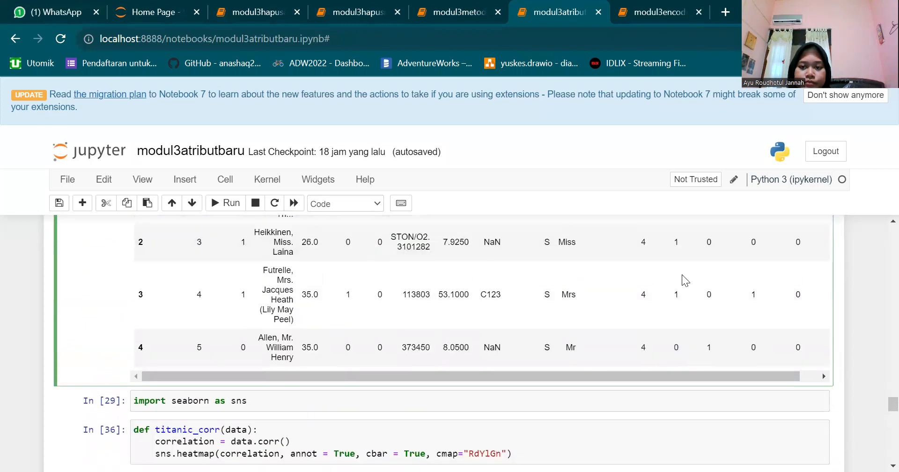
Switch to the modul3encoding notebook and examine the In [33] data table
{"action": "left_click", "coordinate": [668, 7]}
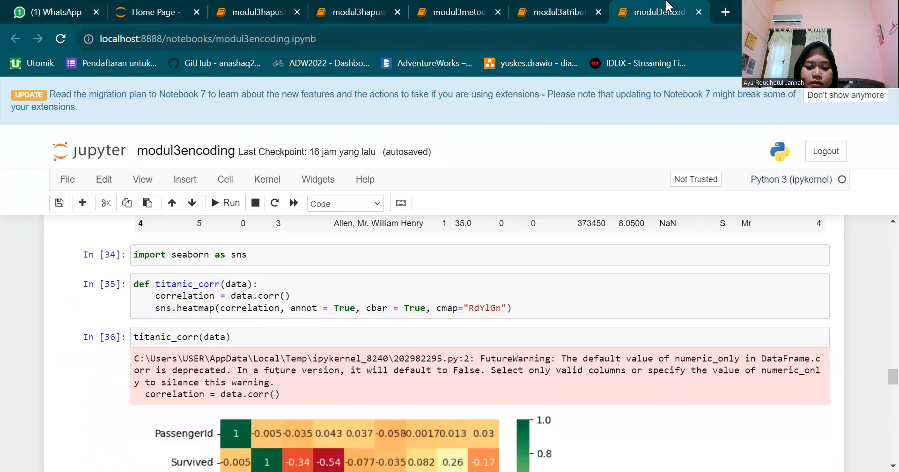
{"action": "scroll", "coordinate": [383, 327], "scroll_direction": "up", "scroll_amount": 1}
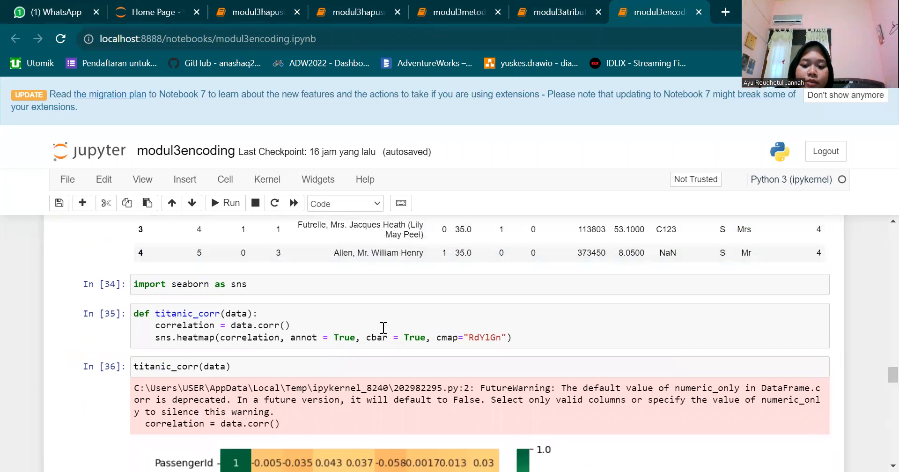
{"action": "scroll", "coordinate": [382, 327], "scroll_direction": "up", "scroll_amount": 4}
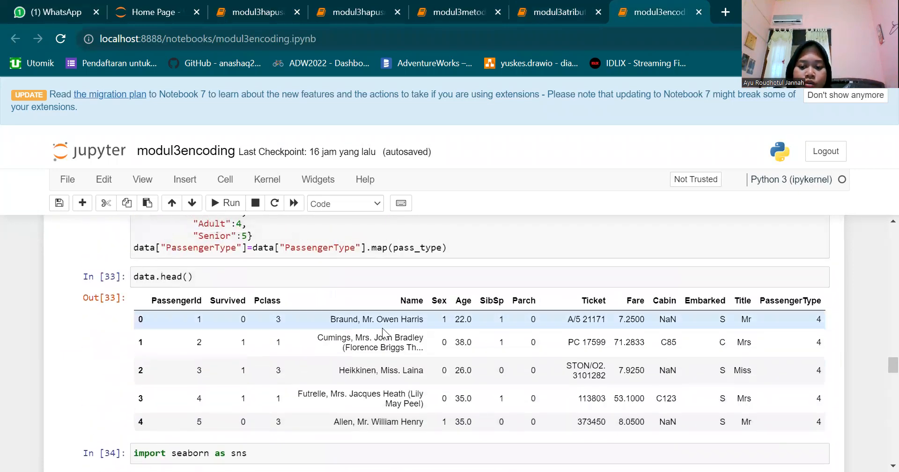
Highlight the seaborn import in In [34], the titanic_corr function in In [35] and its call in In [36]
{"action": "scroll", "coordinate": [383, 330], "scroll_direction": "down", "scroll_amount": 5}
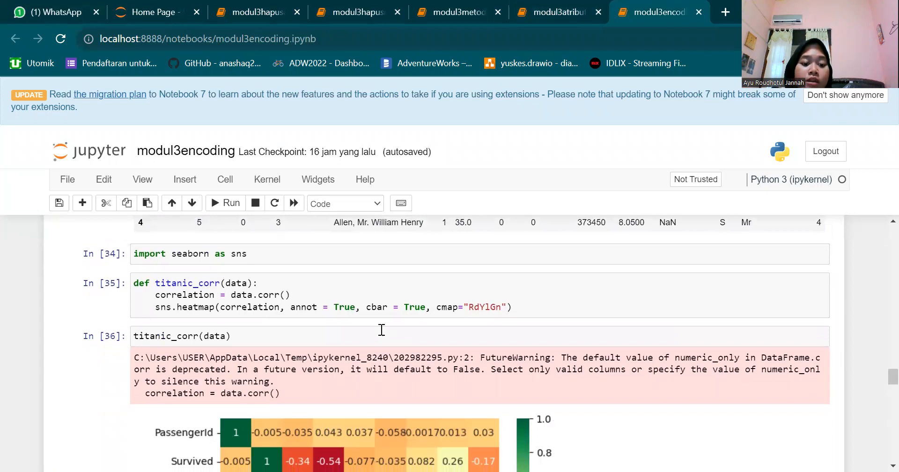
{"action": "scroll", "coordinate": [272, 255], "scroll_direction": "down", "scroll_amount": 1}
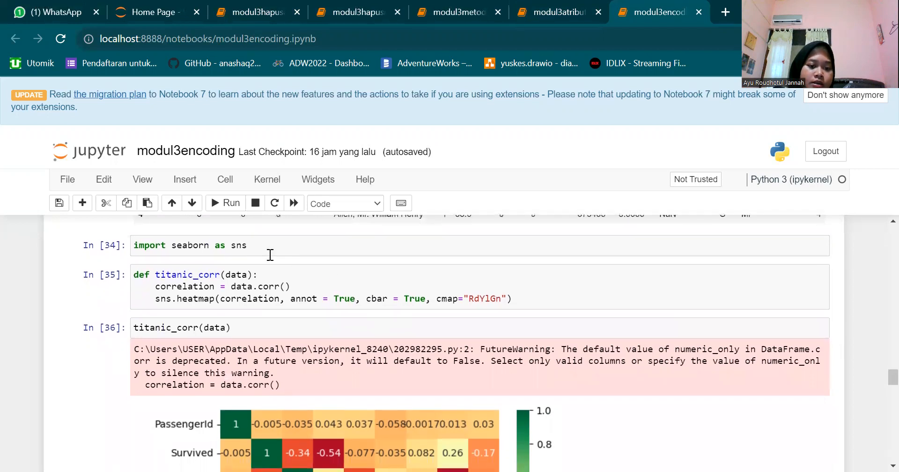
{"action": "left_click", "coordinate": [257, 245]}
{"action": "triple_click", "coordinate": [144, 245]}
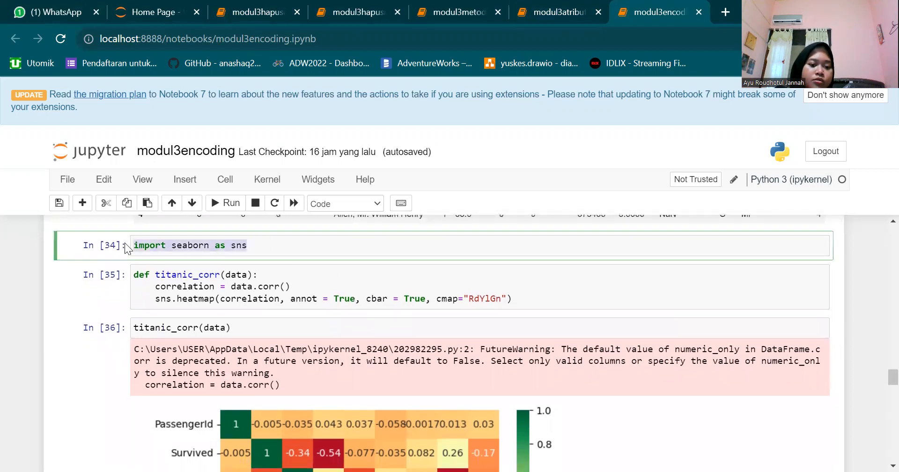
{"action": "left_click", "coordinate": [333, 289]}
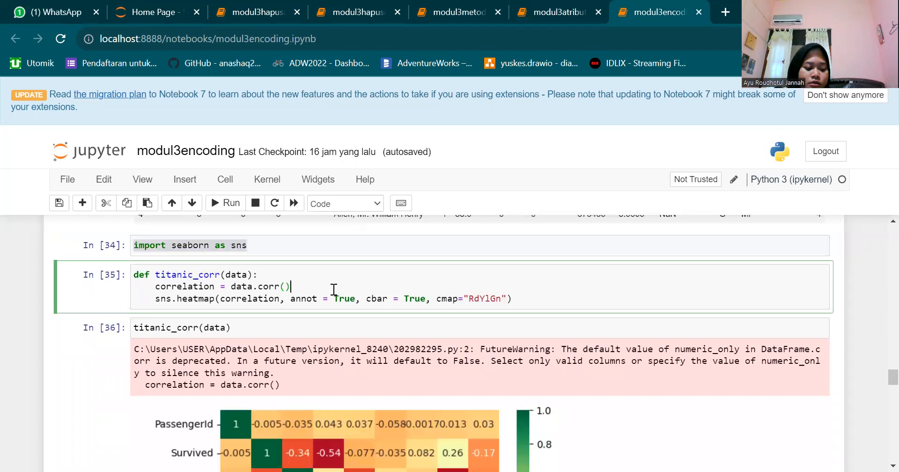
{"action": "key", "text": "ctrl+a"}
{"action": "left_click", "coordinate": [291, 332]}
{"action": "key", "text": "ctrl+a"}
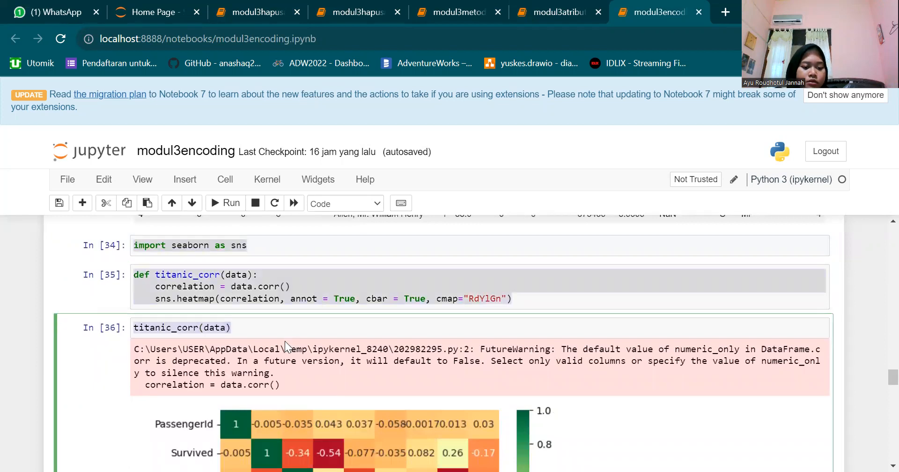
Examine the correlation heatmap below In [36], from the PassengerId row down to PassengerType and the column labels
{"action": "scroll", "coordinate": [290, 325], "scroll_direction": "down", "scroll_amount": 4}
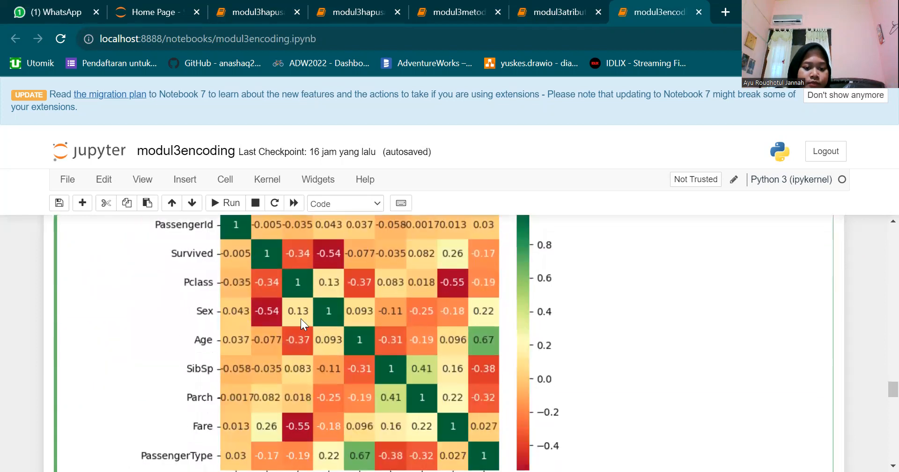
{"action": "scroll", "coordinate": [302, 317], "scroll_direction": "down", "scroll_amount": 1}
{"action": "scroll", "coordinate": [308, 310], "scroll_direction": "up", "scroll_amount": 1}
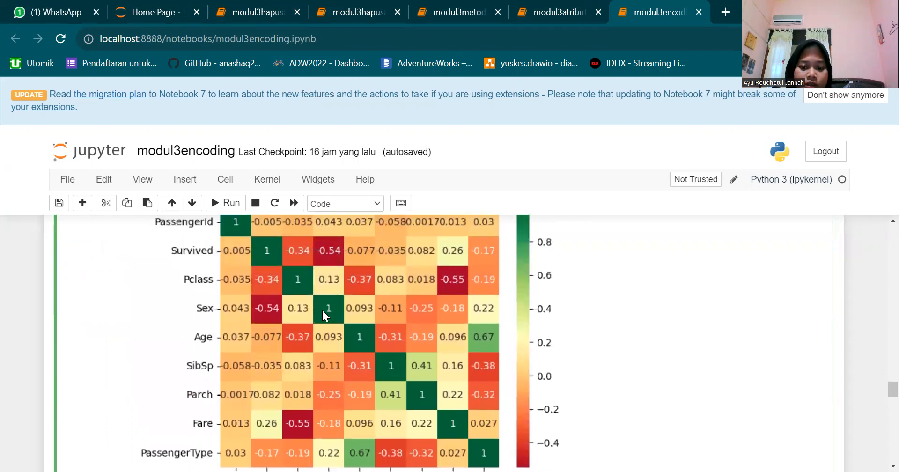
{"action": "scroll", "coordinate": [321, 314], "scroll_direction": "down", "scroll_amount": 1}
{"action": "scroll", "coordinate": [321, 314], "scroll_direction": "up", "scroll_amount": 1}
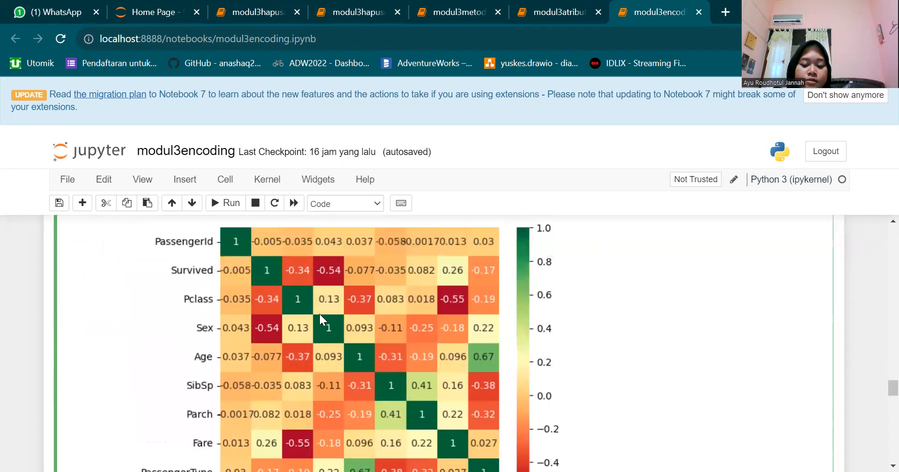
{"action": "scroll", "coordinate": [319, 316], "scroll_direction": "down", "scroll_amount": 1}
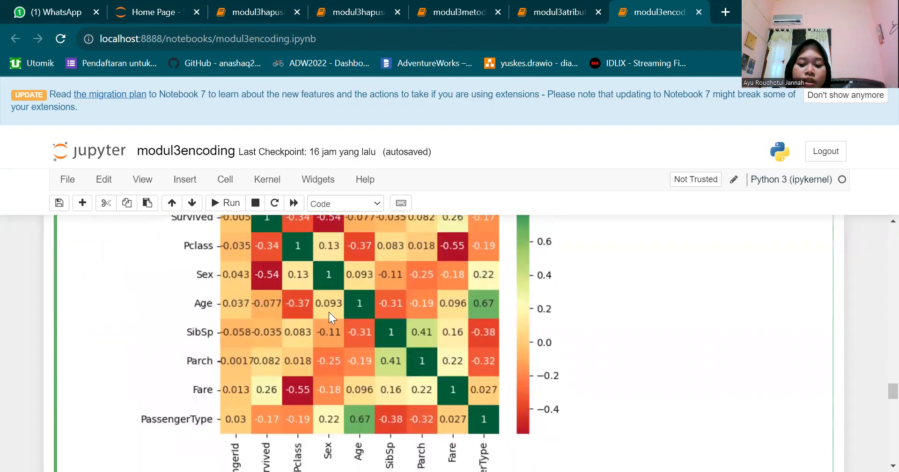
{"action": "scroll", "coordinate": [331, 315], "scroll_direction": "down", "scroll_amount": 1}
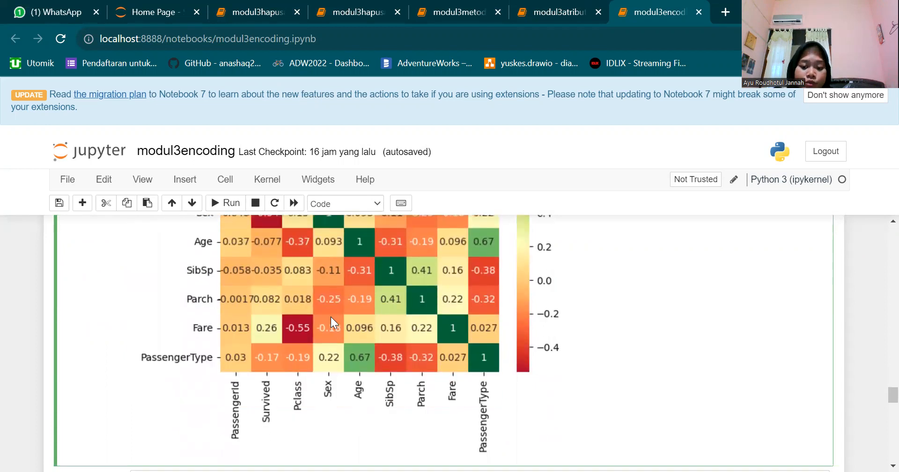
{"action": "scroll", "coordinate": [331, 317], "scroll_direction": "down", "scroll_amount": 1}
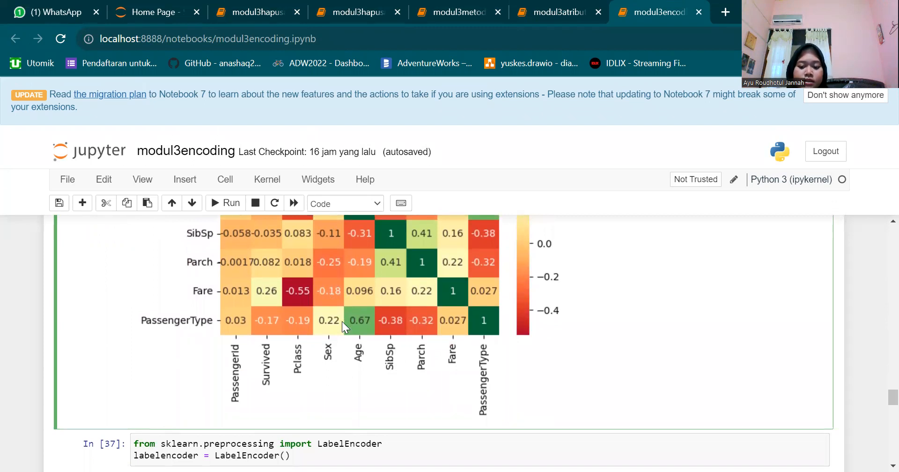
Highlight the labelencoder.fit_transform lines in In [38] for Sex, Ticket, Cabin, Embarked, Title and PassengerType, and read the code
{"action": "scroll", "coordinate": [340, 323], "scroll_direction": "down", "scroll_amount": 4}
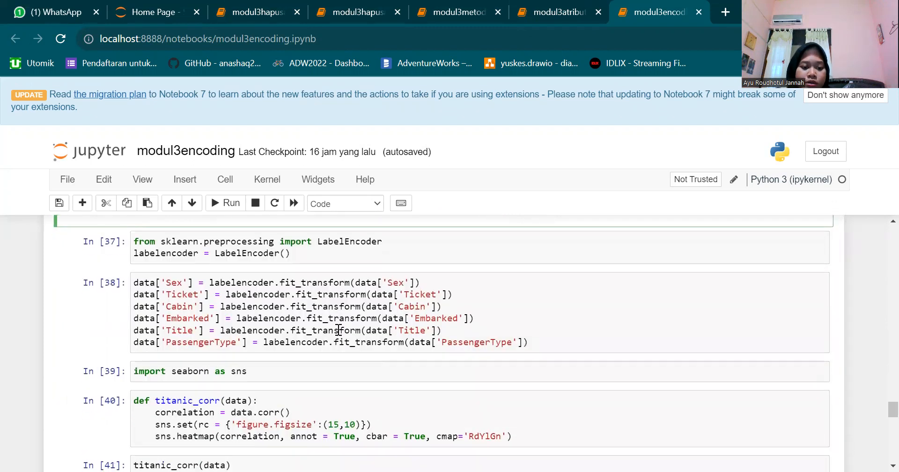
{"action": "scroll", "coordinate": [351, 321], "scroll_direction": "up", "scroll_amount": 1}
{"action": "left_click", "coordinate": [465, 363]}
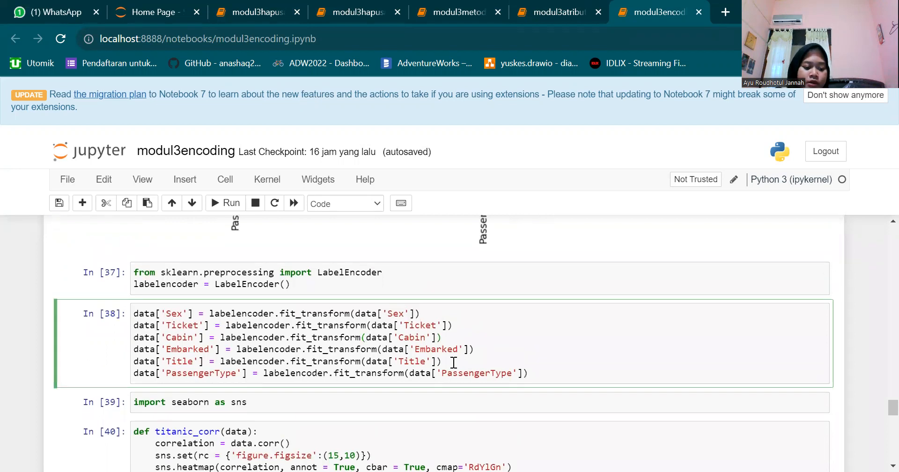
{"action": "key", "text": "ctrl+a"}
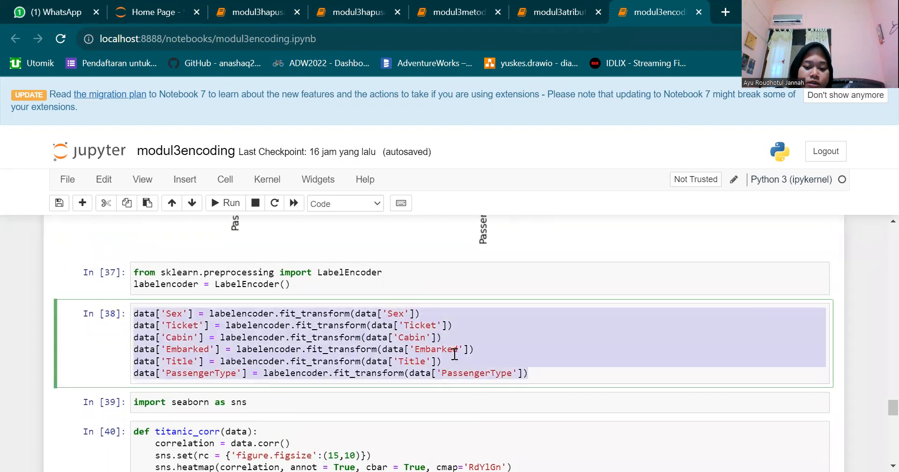
{"action": "scroll", "coordinate": [370, 371], "scroll_direction": "down", "scroll_amount": 1}
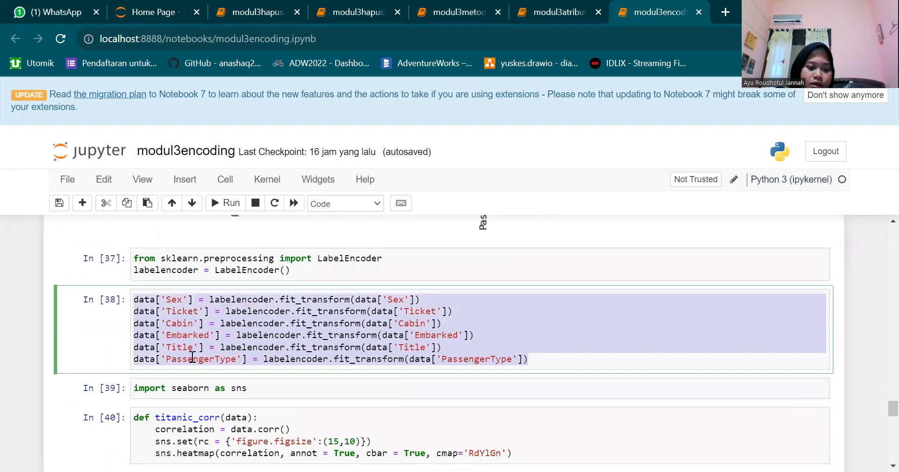
Reduce the browser page zoom to 75% while viewing the larger correlation heatmap below In [41]
{"action": "scroll", "coordinate": [233, 364], "scroll_direction": "down", "scroll_amount": 7}
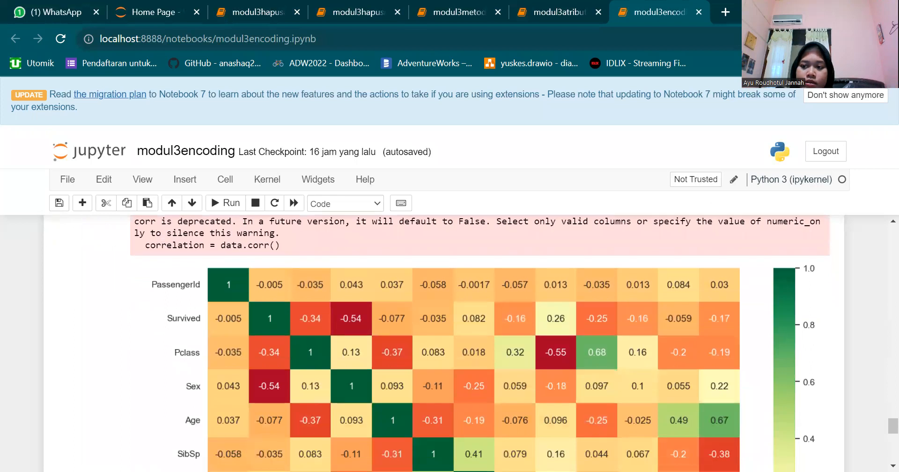
{"action": "left_click", "coordinate": [887, 39]}
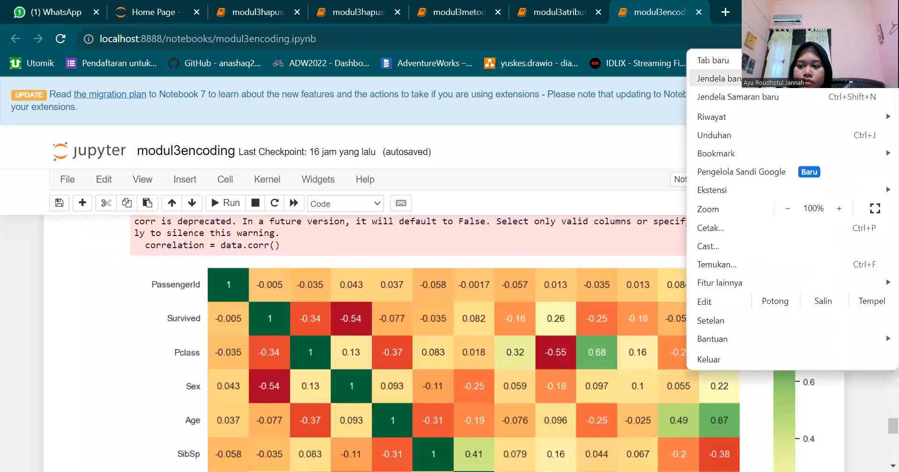
{"action": "left_click", "coordinate": [788, 209]}
{"action": "left_click", "coordinate": [788, 208]}
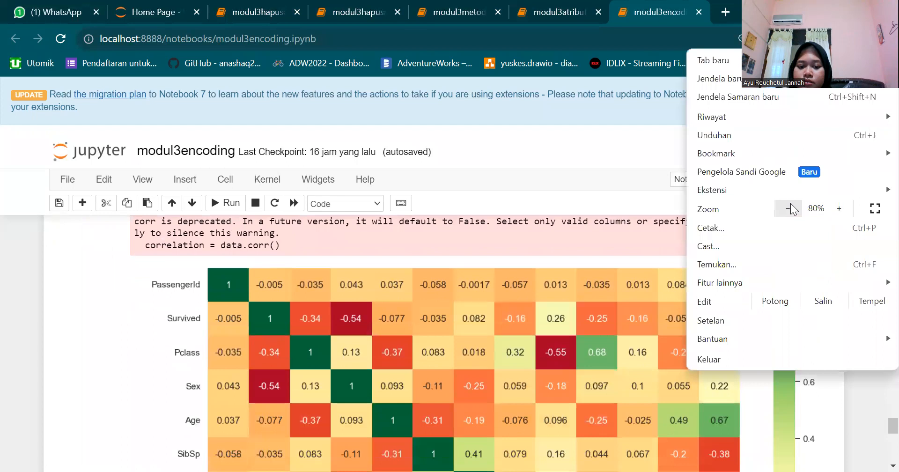
{"action": "left_click", "coordinate": [787, 209]}
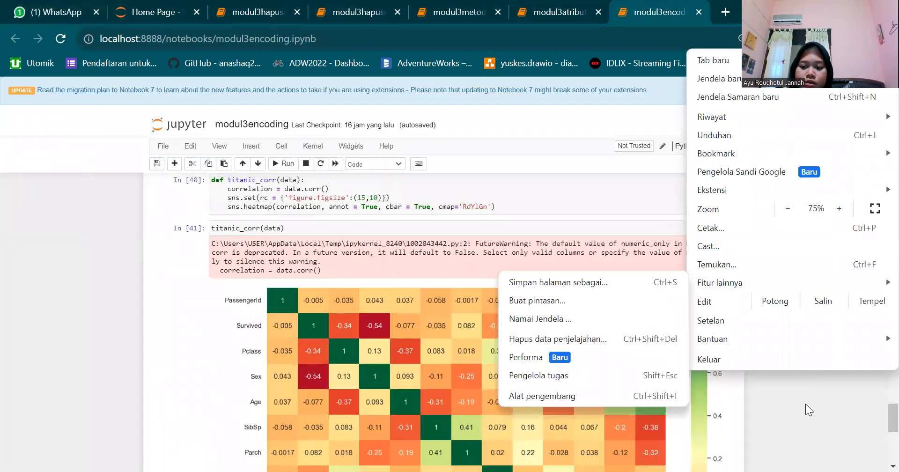
{"action": "left_click", "coordinate": [805, 404]}
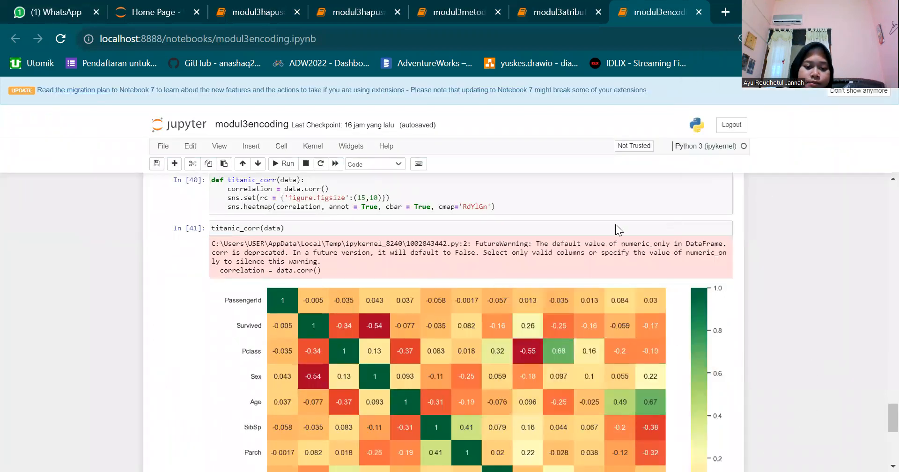
Reduce the browser page zoom to 50% and bring the whole correlation heatmap below In [41] into view
{"action": "scroll", "coordinate": [615, 224], "scroll_direction": "down", "scroll_amount": 3}
{"action": "scroll", "coordinate": [615, 223], "scroll_direction": "up", "scroll_amount": 1}
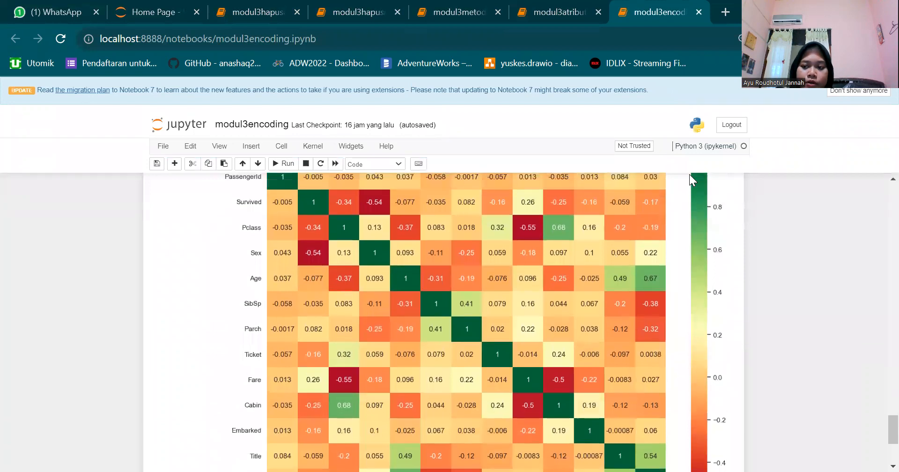
{"action": "key", "text": "alt+f"}
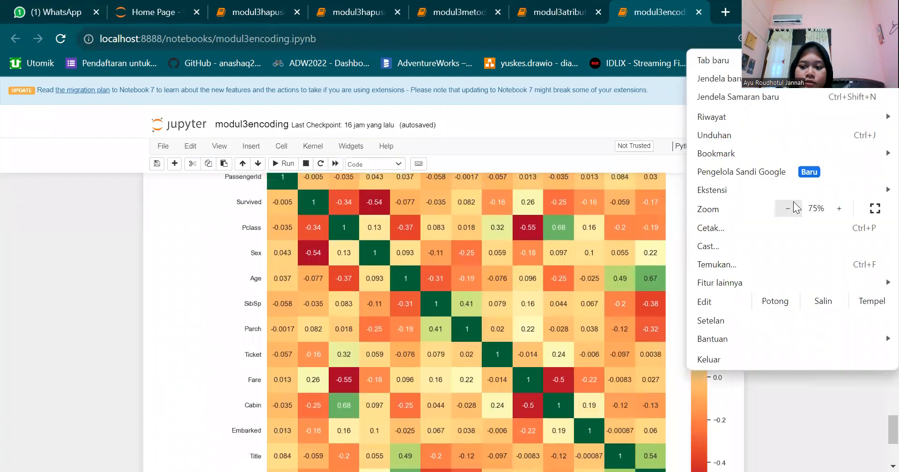
{"action": "left_click", "coordinate": [787, 209]}
{"action": "left_click", "coordinate": [787, 209]}
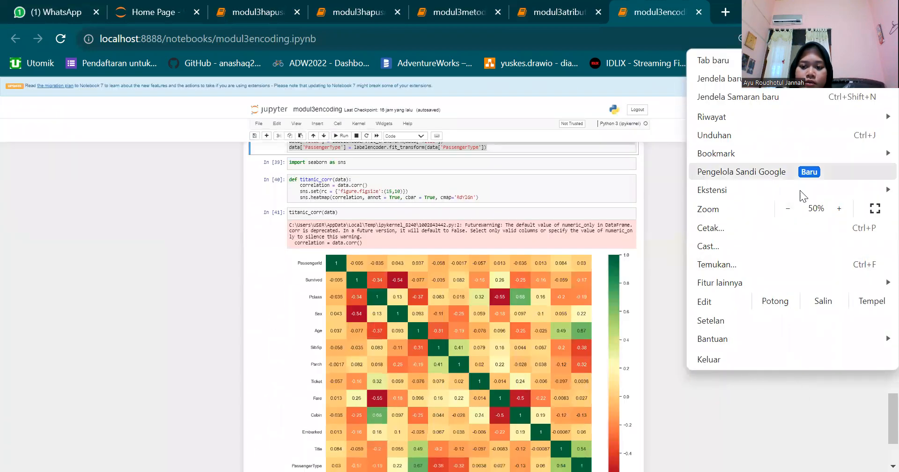
{"action": "left_click", "coordinate": [798, 415]}
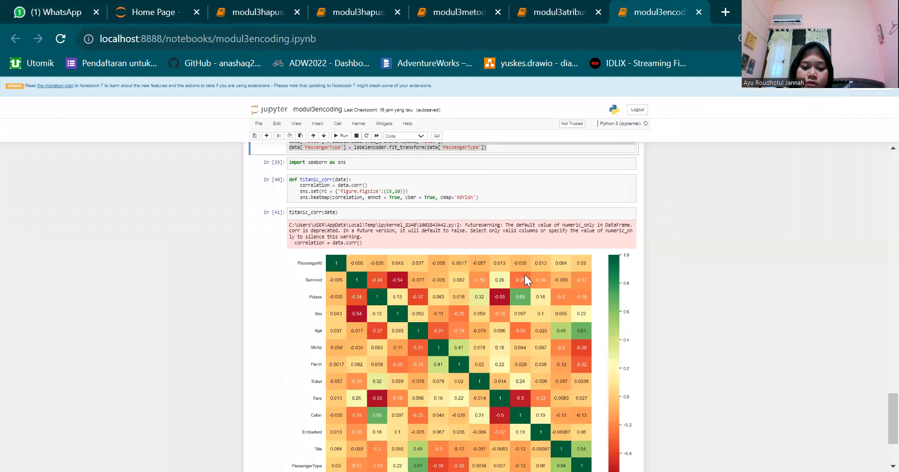
{"action": "scroll", "coordinate": [525, 275], "scroll_direction": "down", "scroll_amount": 1}
{"action": "scroll", "coordinate": [525, 263], "scroll_direction": "down", "scroll_amount": 1}
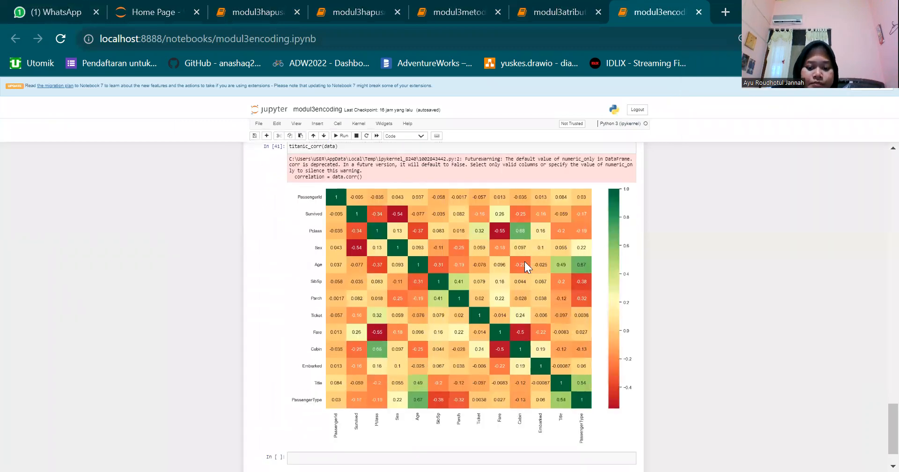
{"action": "scroll", "coordinate": [524, 261], "scroll_direction": "up", "scroll_amount": 1}
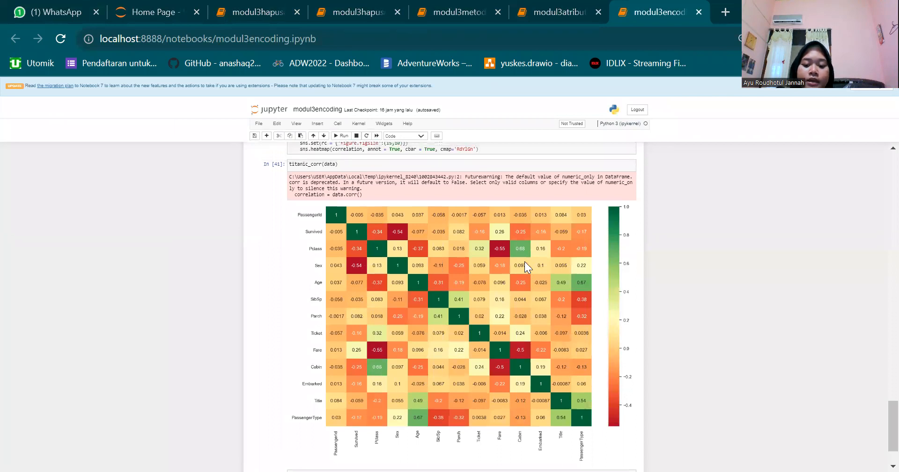